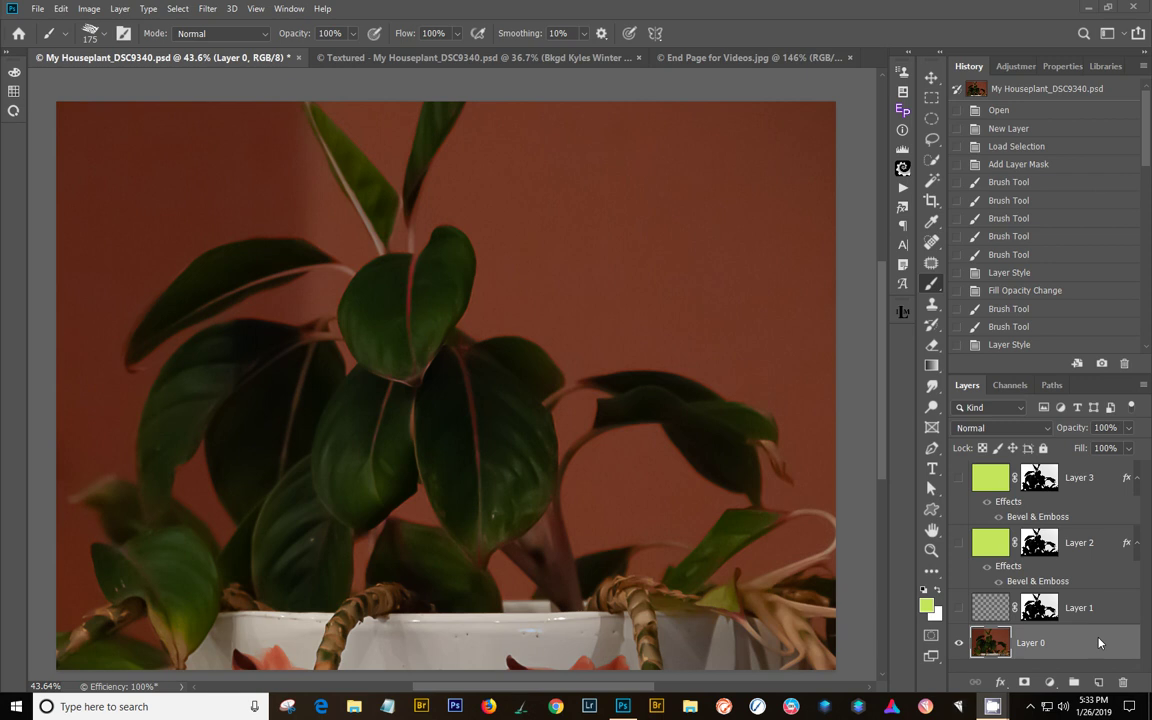
Step: Show the library's saved styles, drag SJ Basic toward Layer 1, and make Layer 1 active and visible
click(1105, 68)
drag(965, 207, 1103, 606)
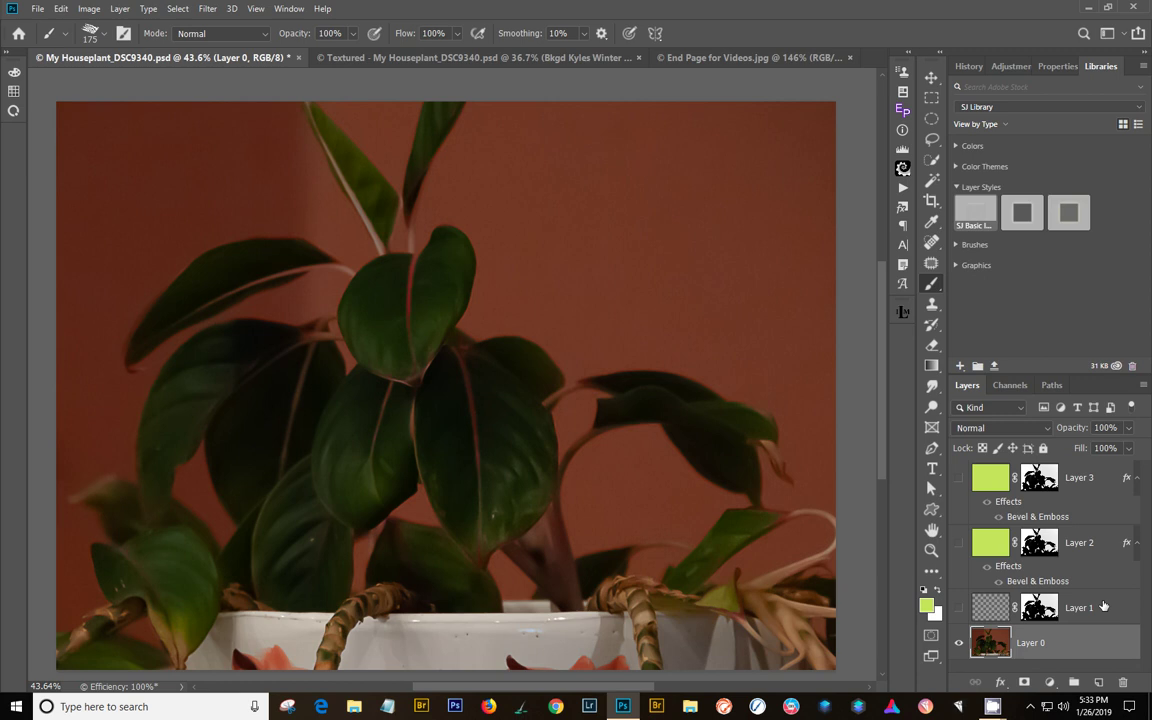
drag(1103, 606, 1108, 609)
click(982, 606)
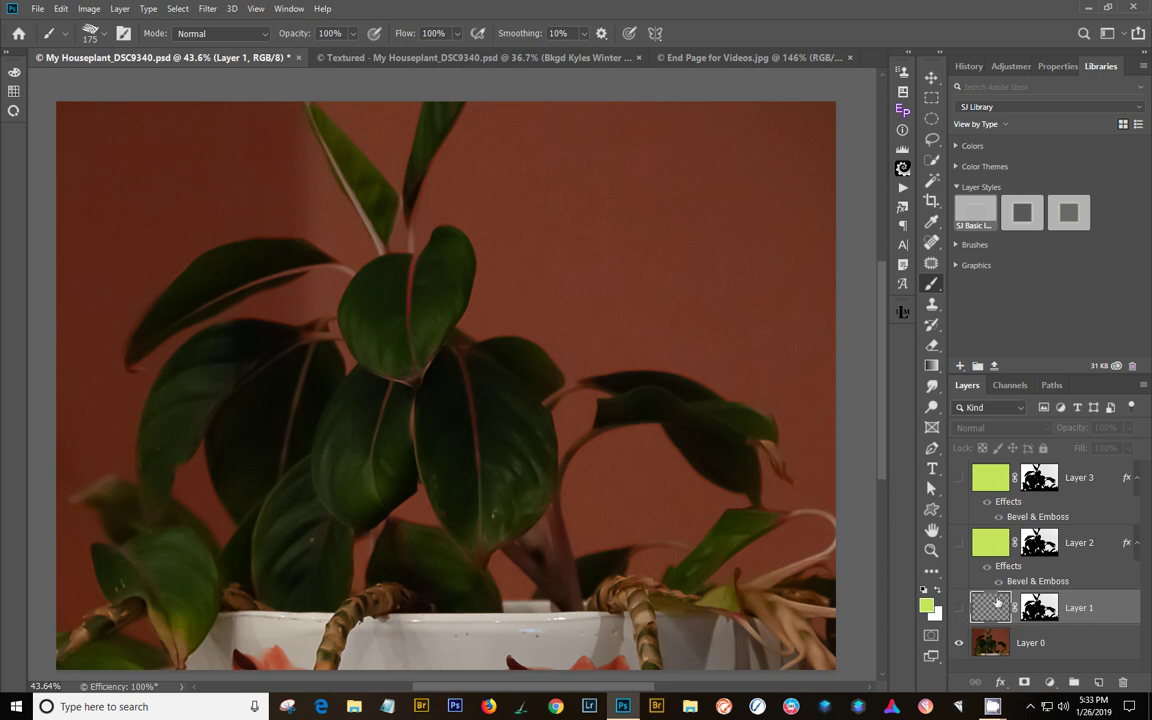
click(959, 607)
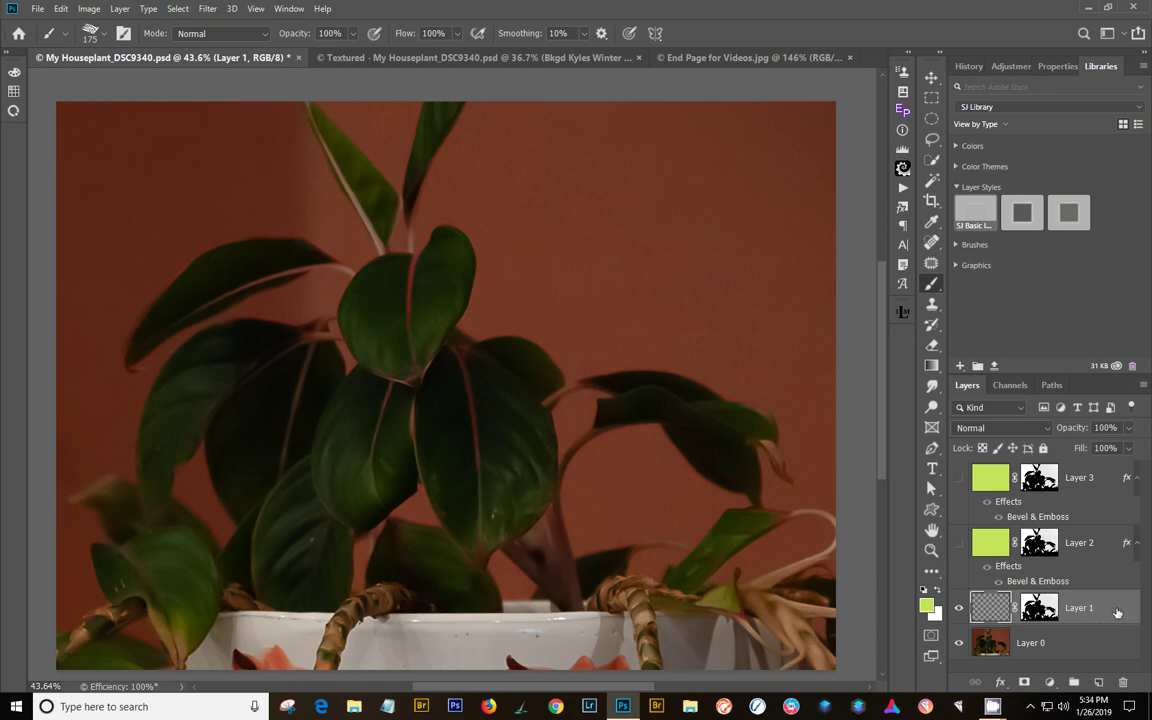
Step: With the Hand tool active, set Layer 1's Fill Opacity to 0% in Blending Options
key(h)
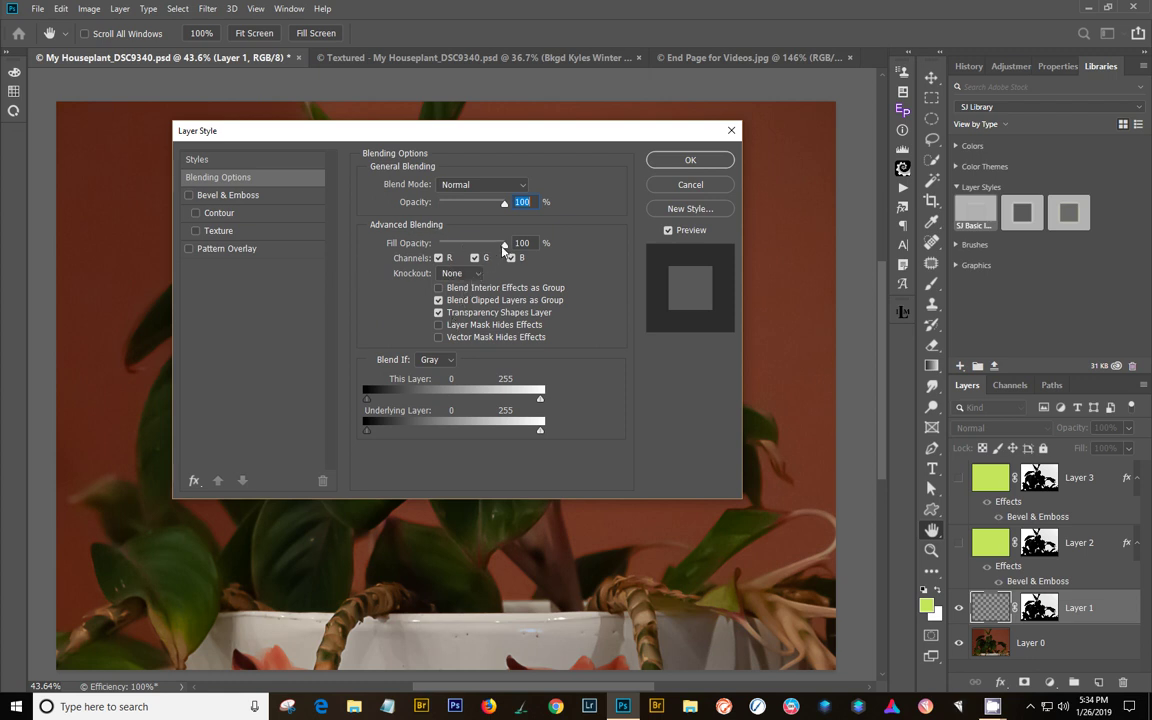
drag(504, 247, 437, 246)
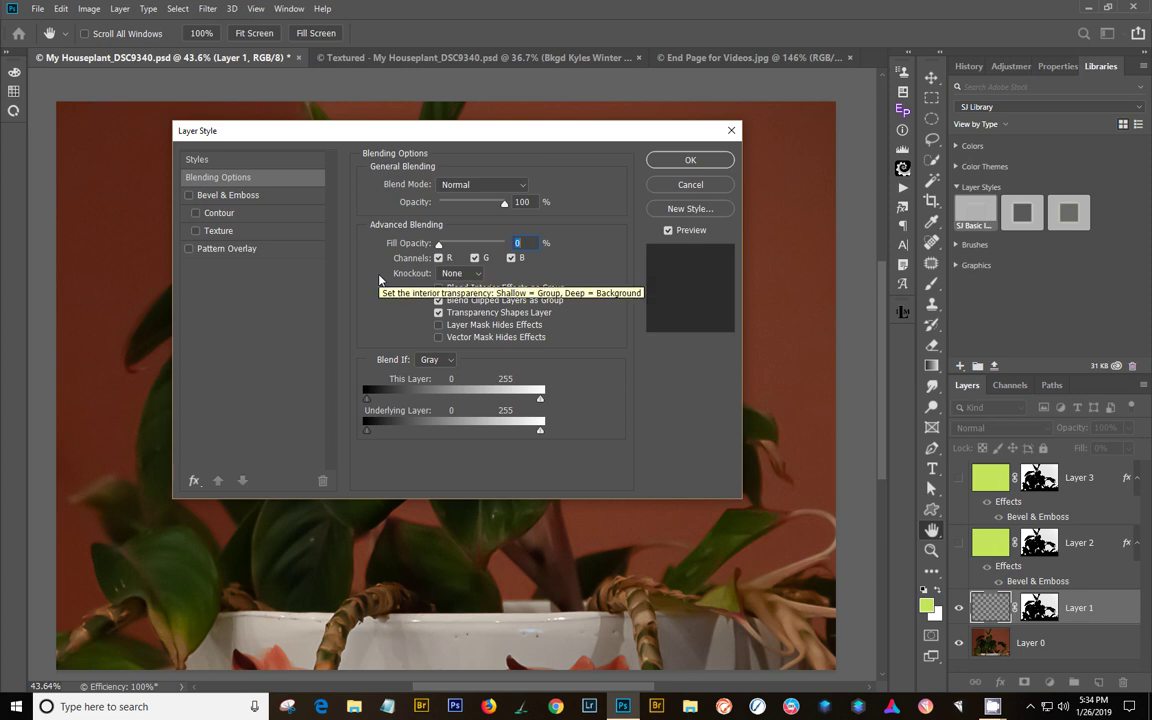
Step: Enable Bevel & Emboss on Layer 1 using Inner Bevel, Smooth technique, 115% depth, 4 px size
click(268, 197)
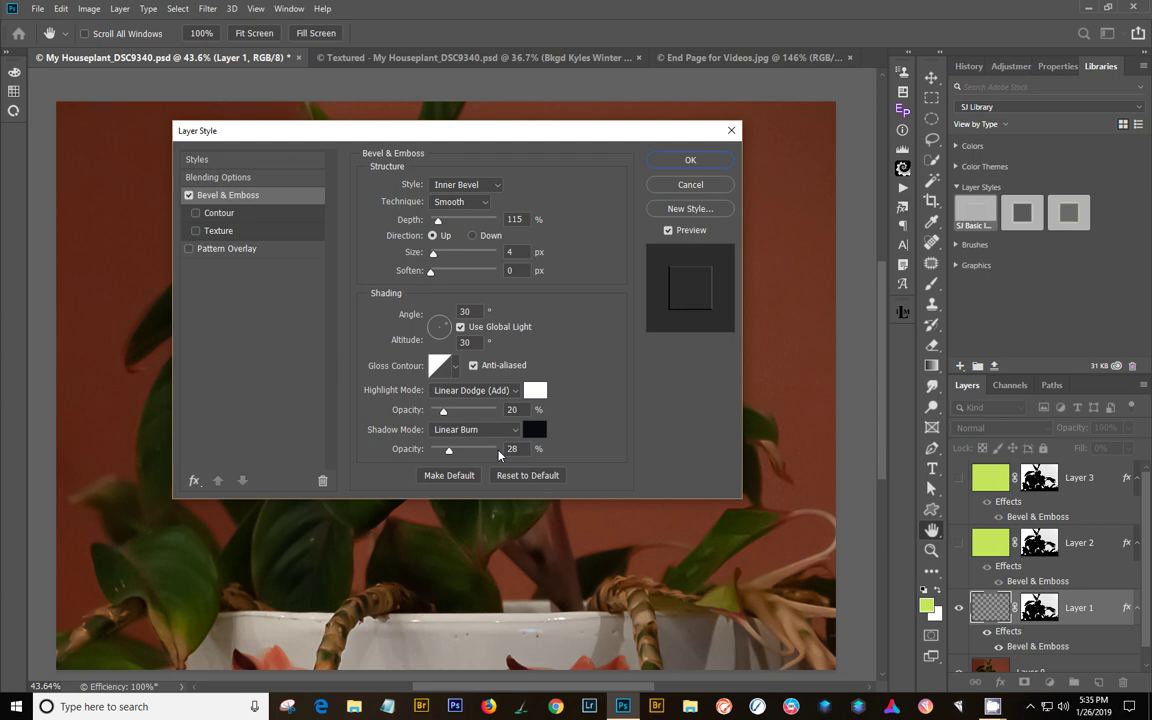
click(487, 202)
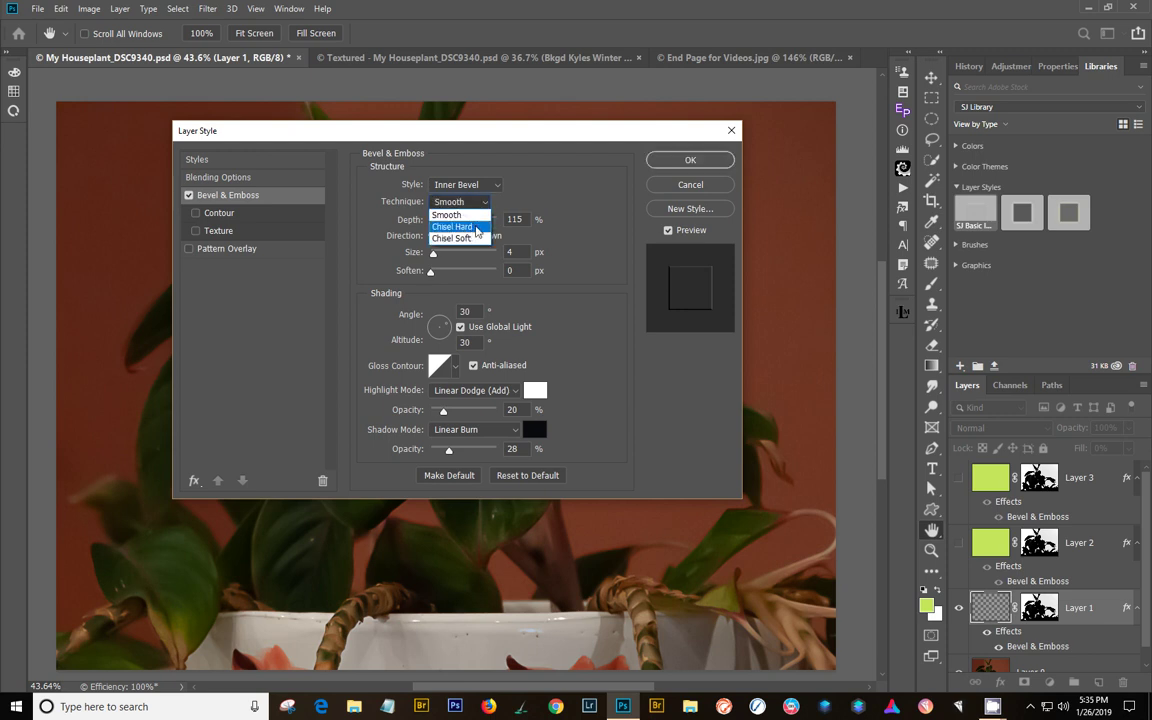
click(528, 192)
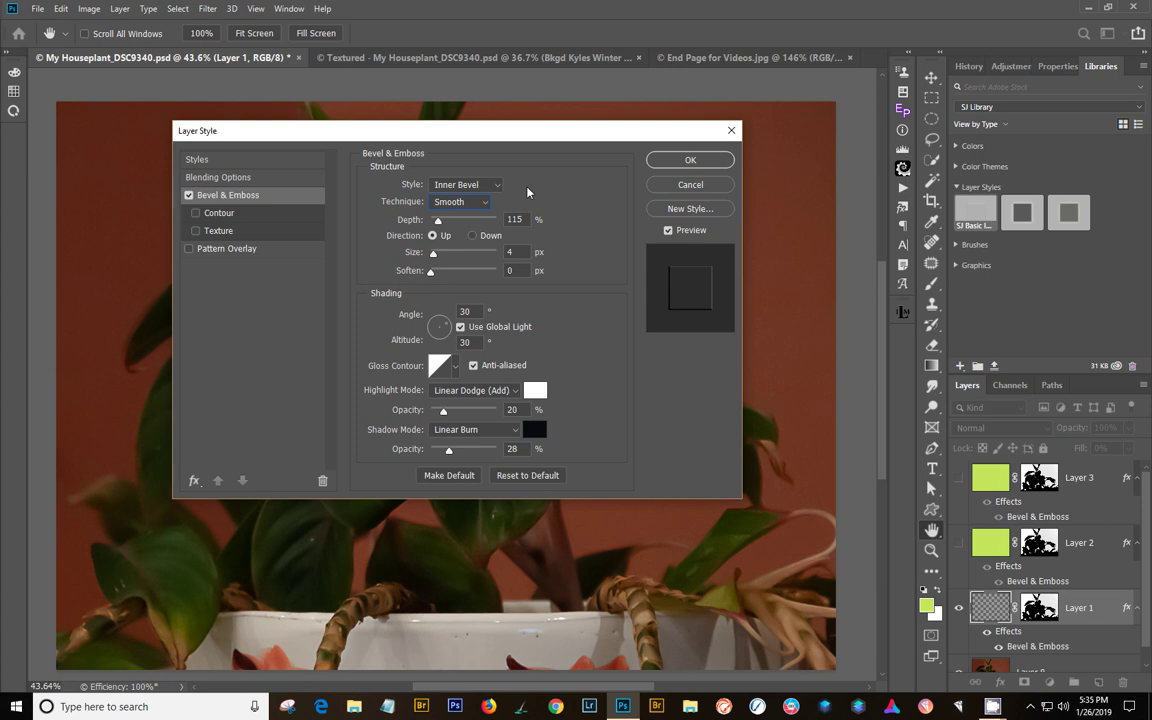
Step: Enable the bevel's Contour and set it to the Linear contour at 100% range
click(215, 216)
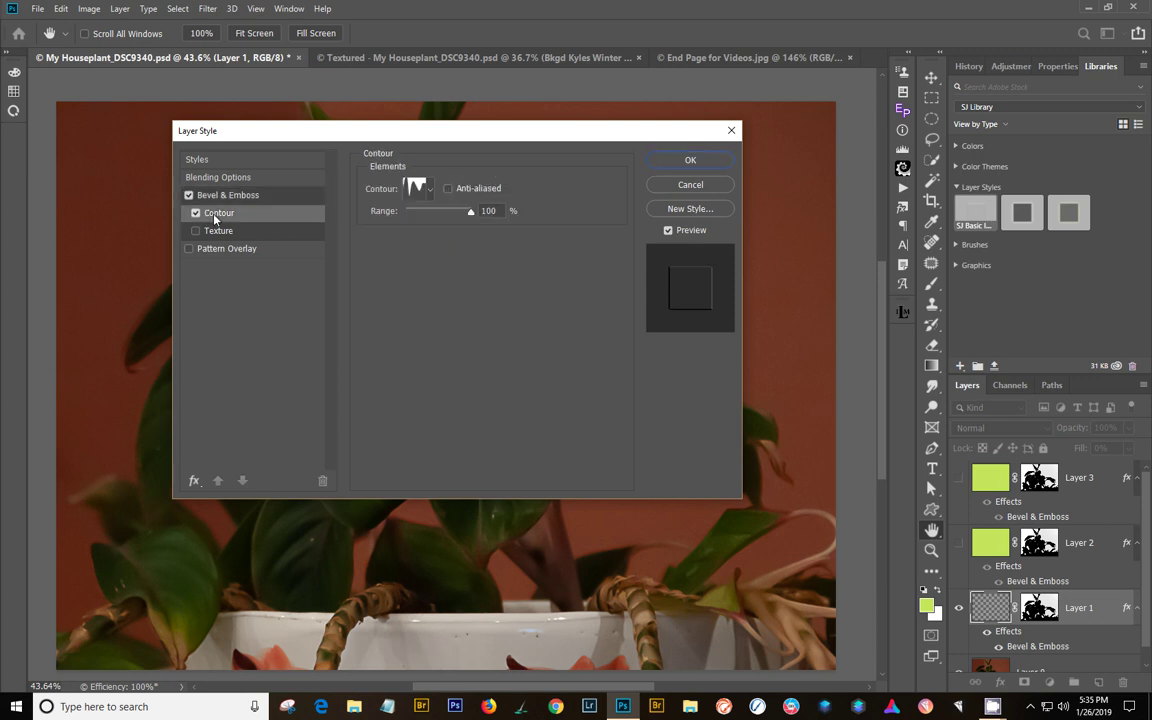
click(430, 190)
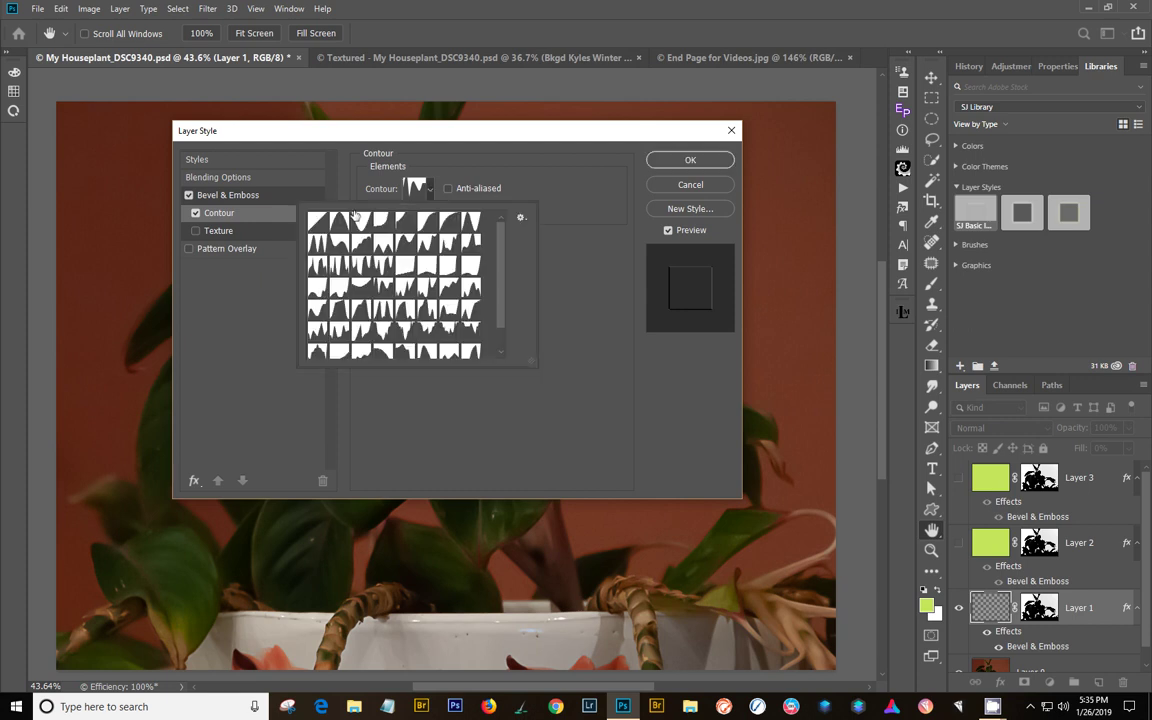
click(318, 219)
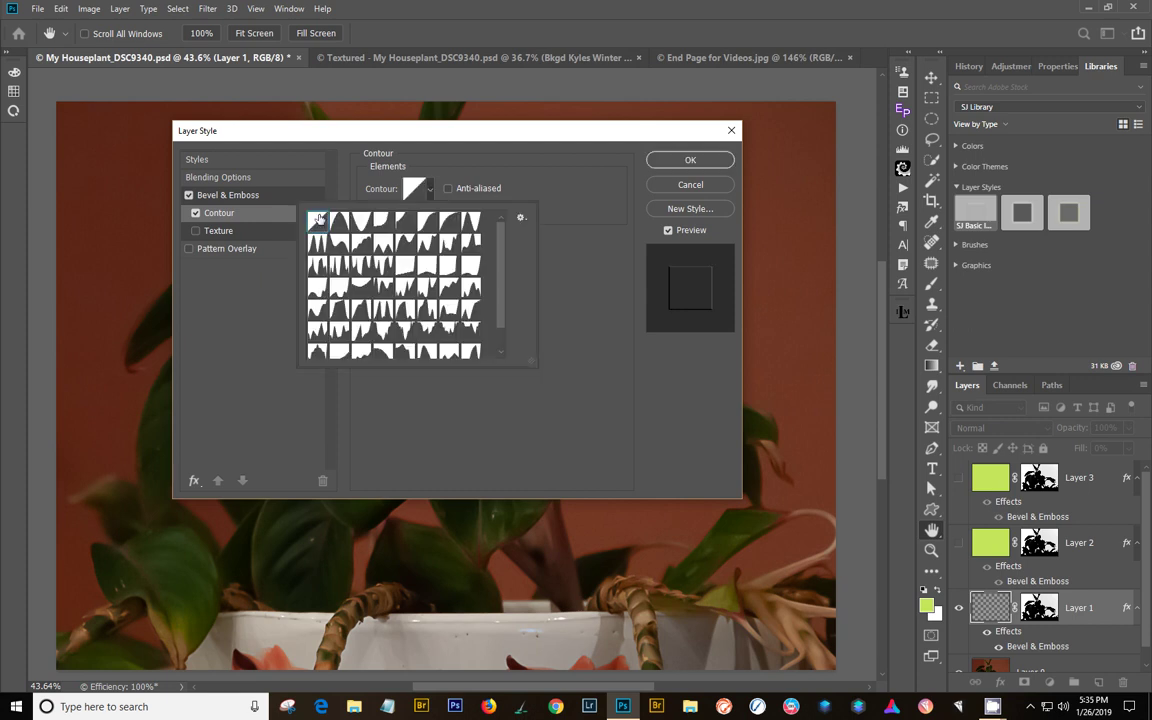
click(550, 186)
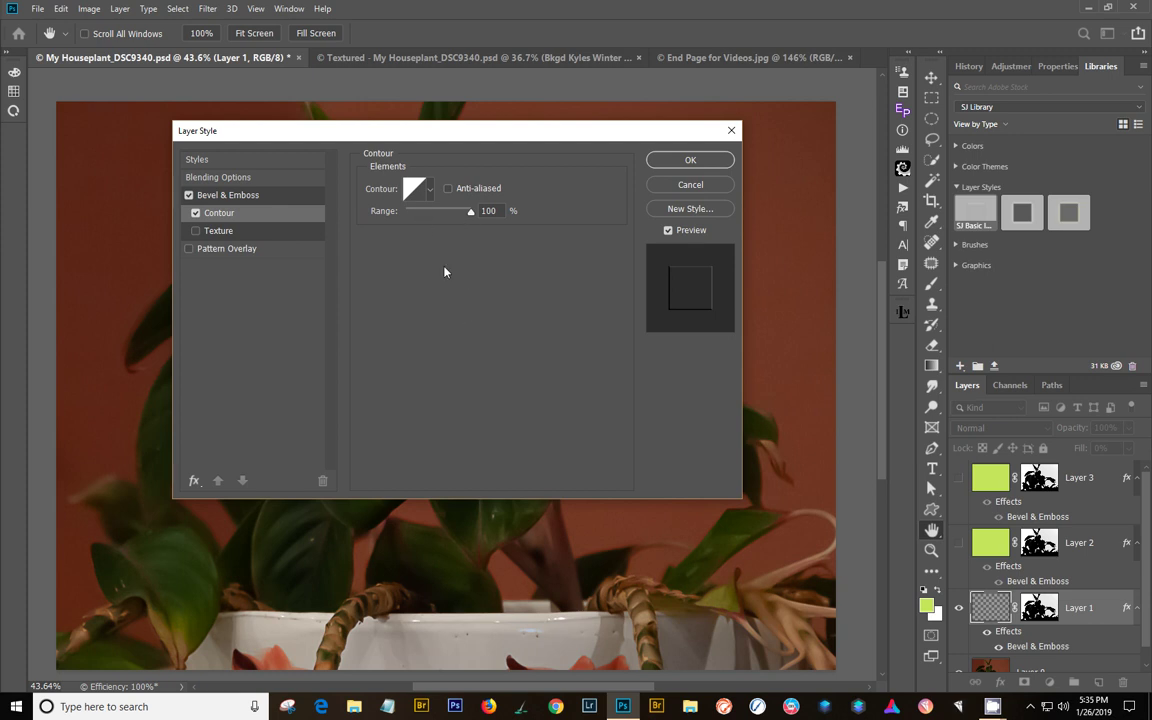
click(430, 190)
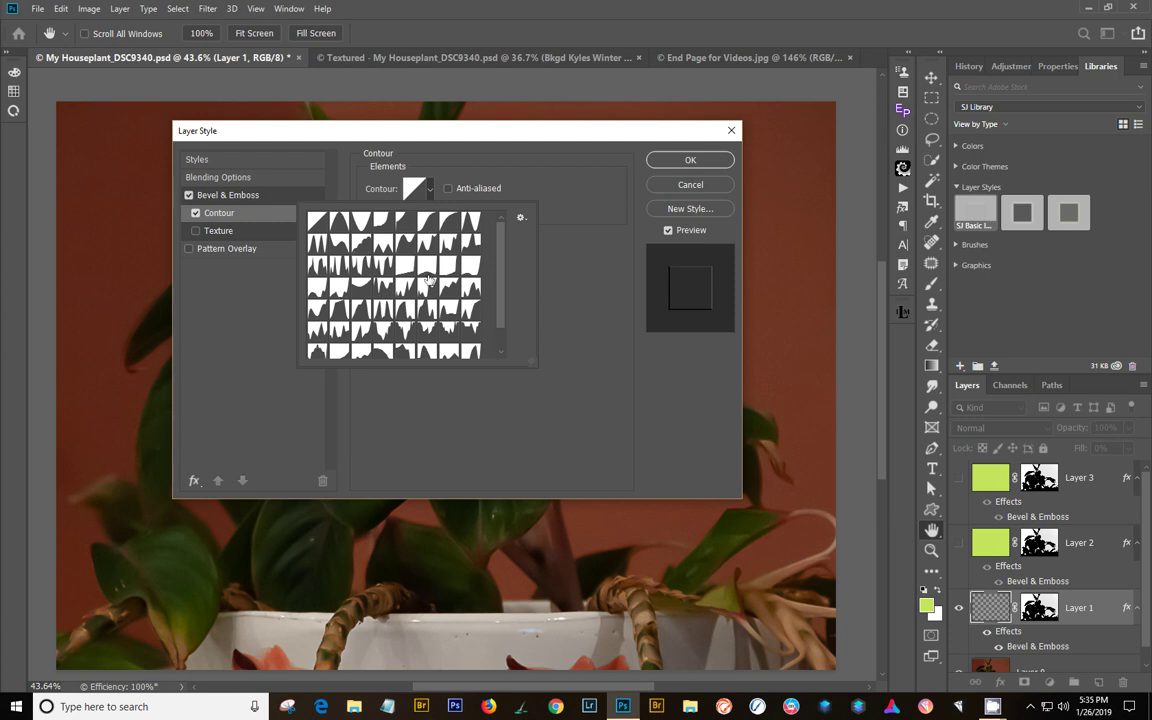
click(570, 279)
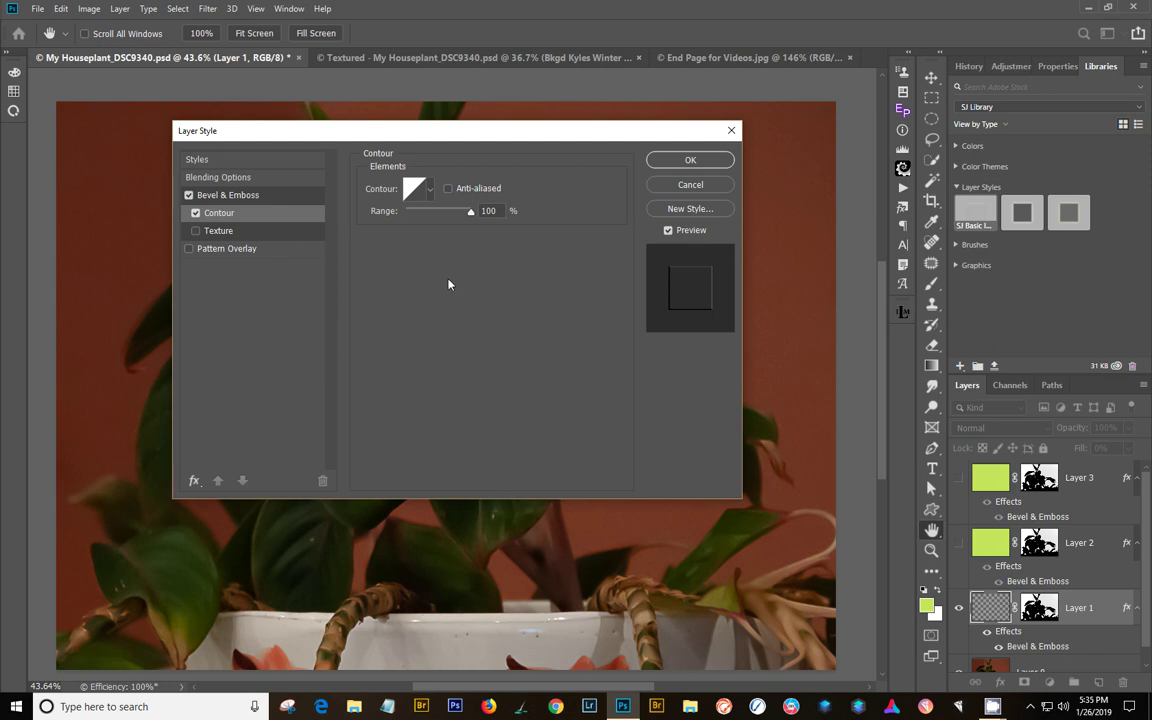
Step: Enable Texture with Washed Watercolor Paper at 100% scale and +173% depth, cancelling New Style
click(250, 231)
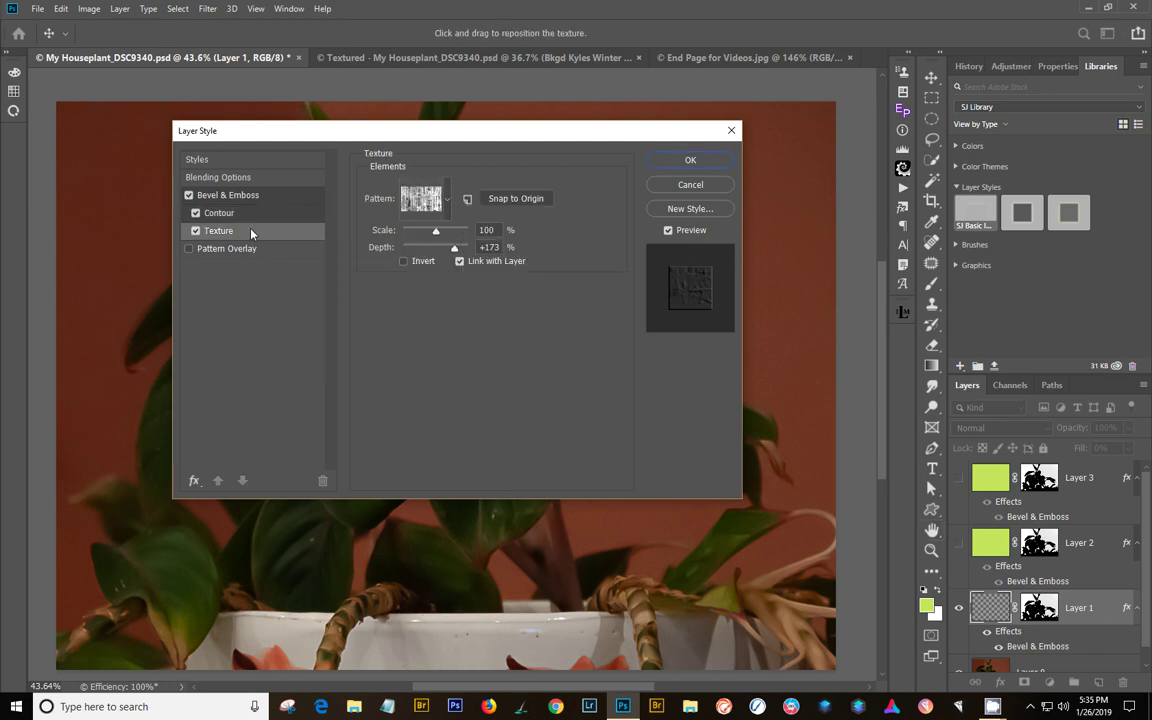
click(408, 192)
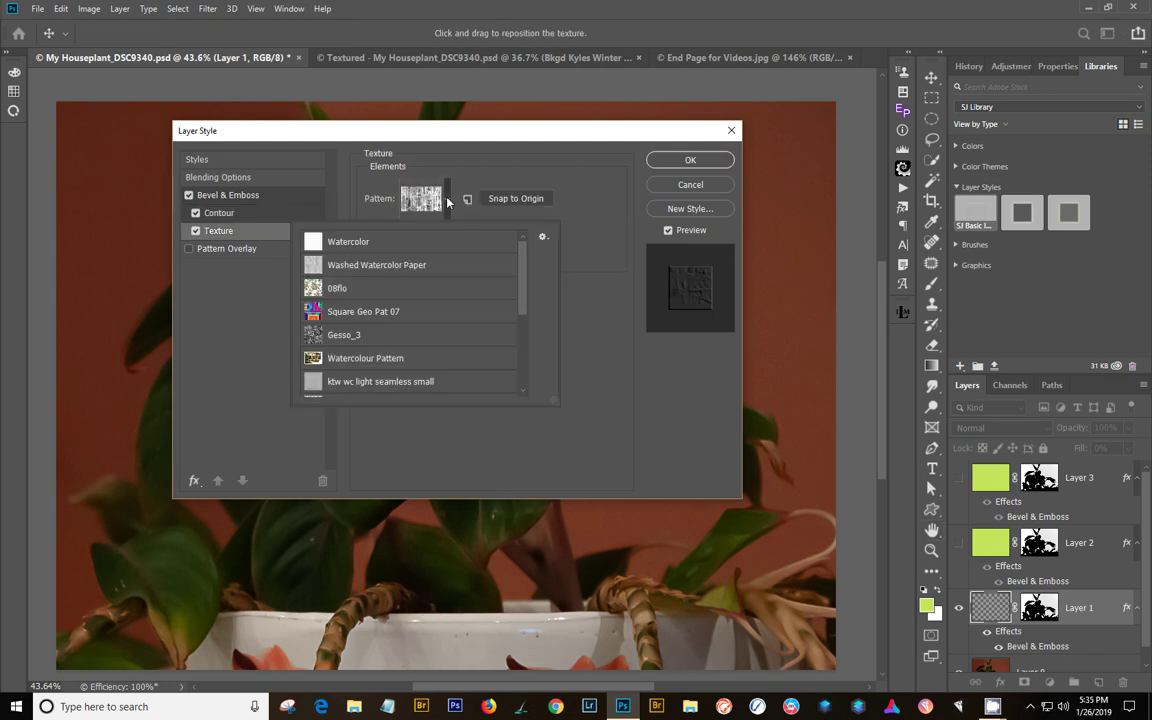
click(378, 266)
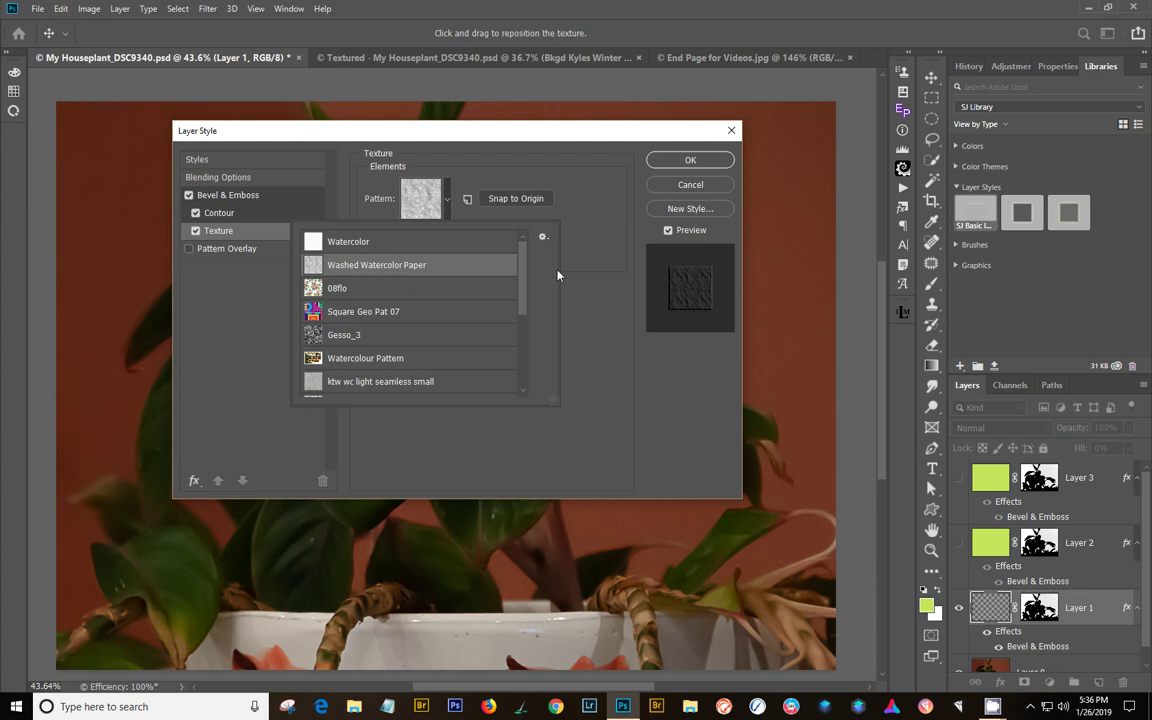
click(578, 288)
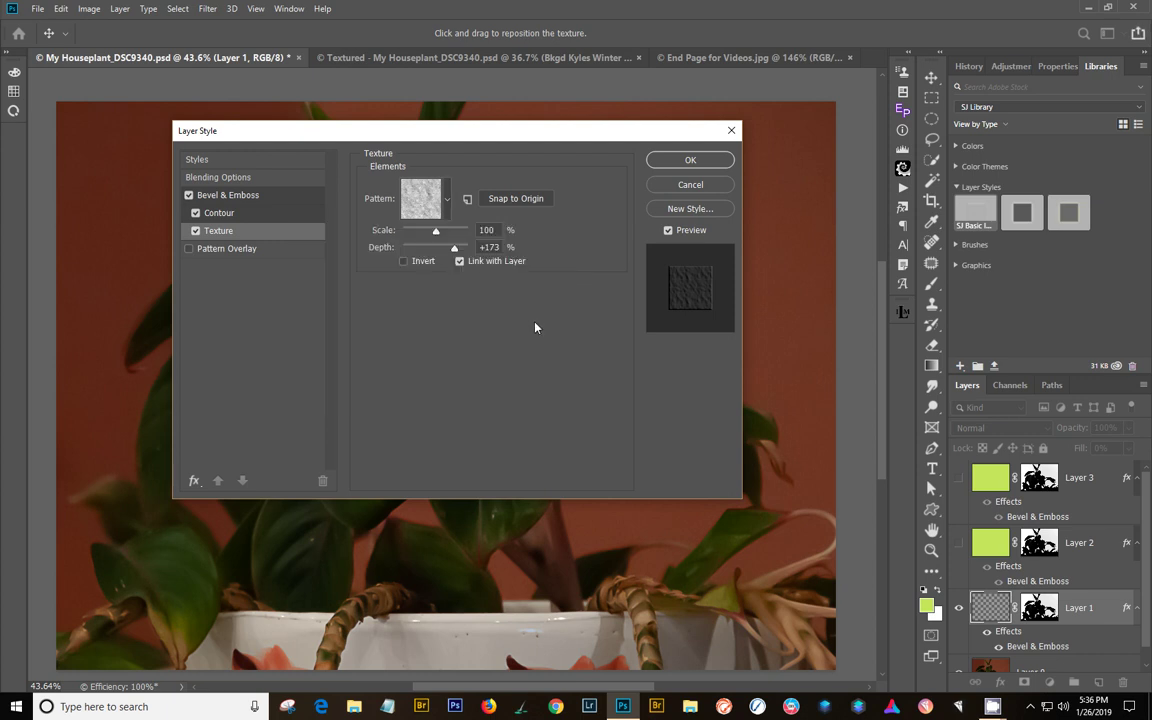
click(666, 209)
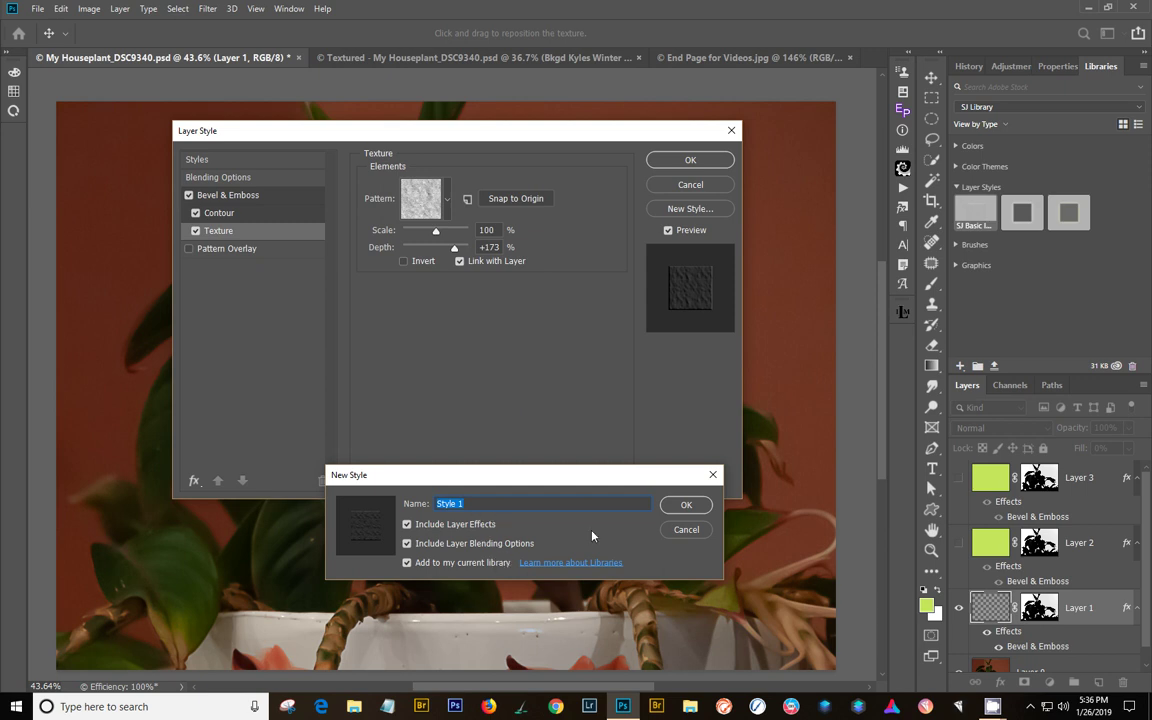
click(685, 530)
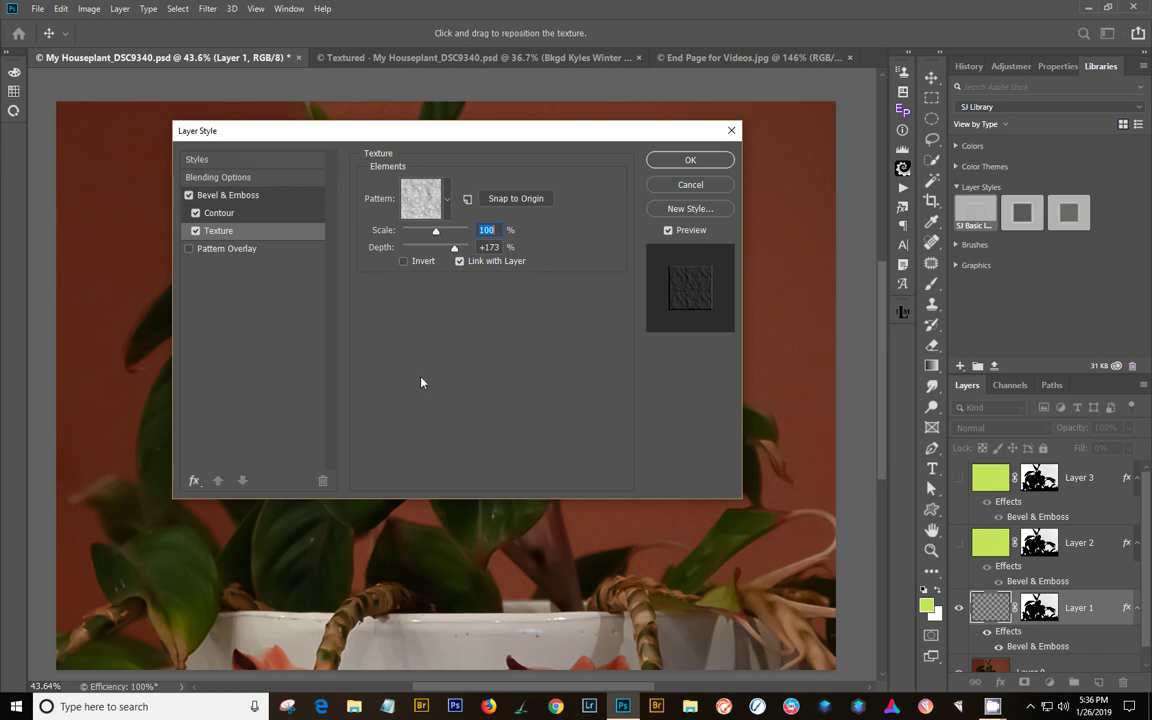
Step: Apply the saved SJ Basic Impasto Layer Style to Layer 1 and confirm with OK
click(219, 163)
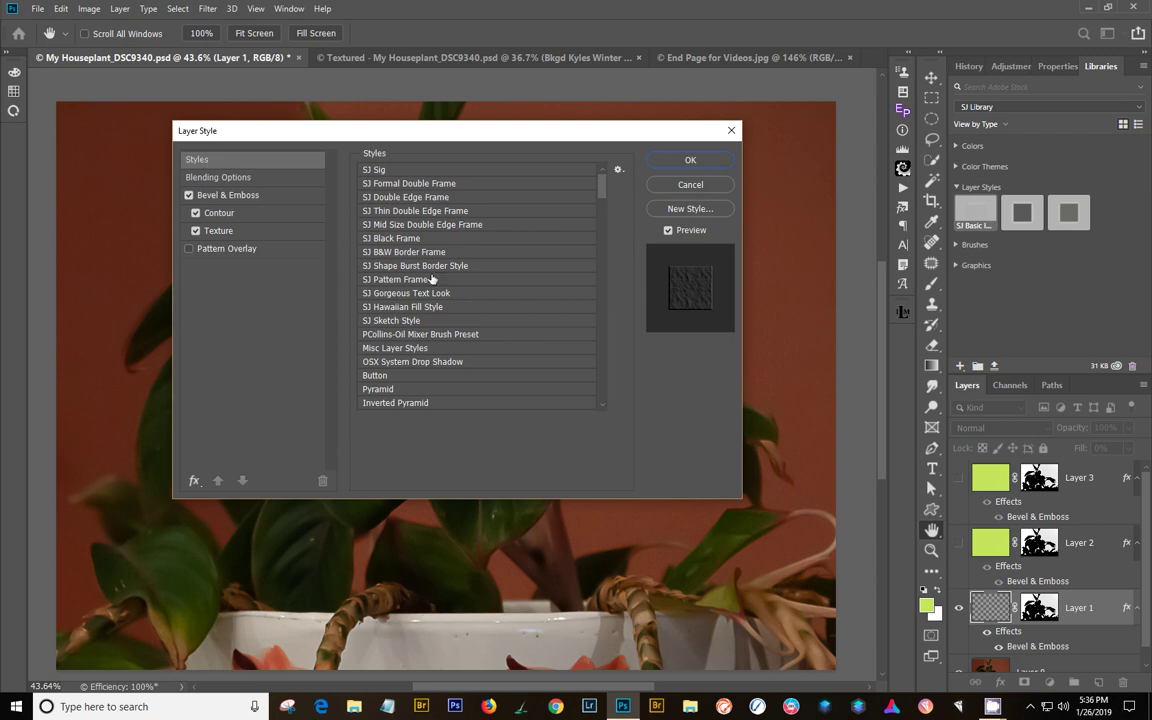
drag(603, 180, 618, 406)
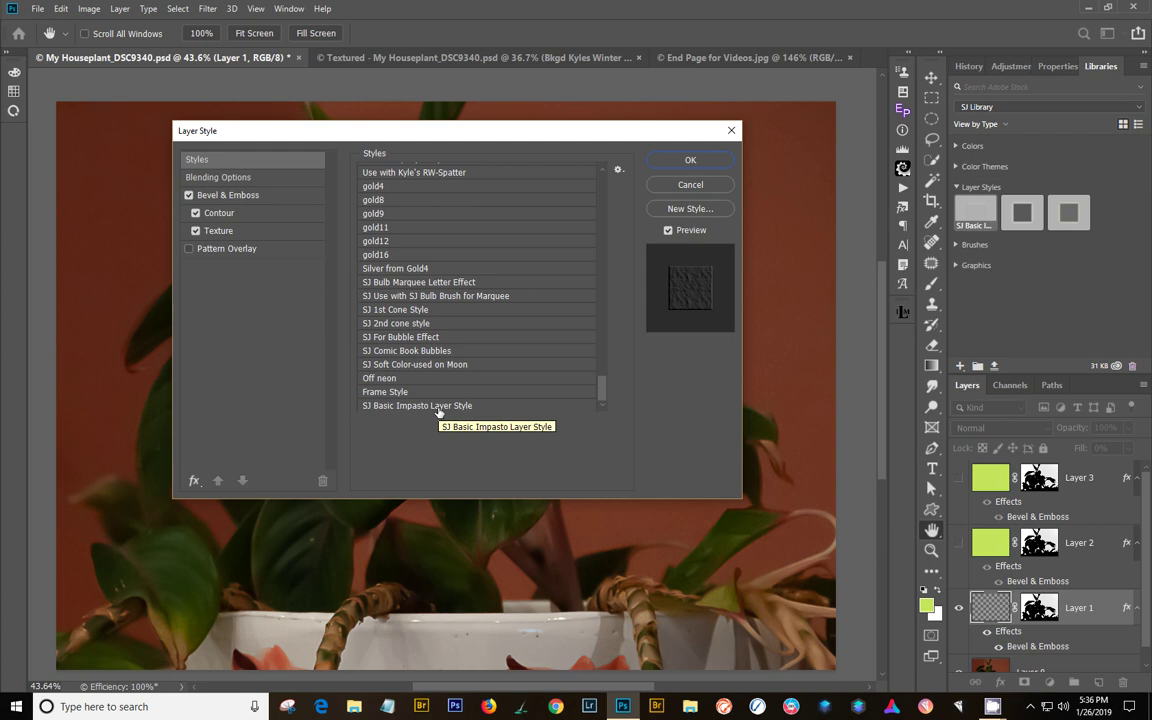
click(438, 406)
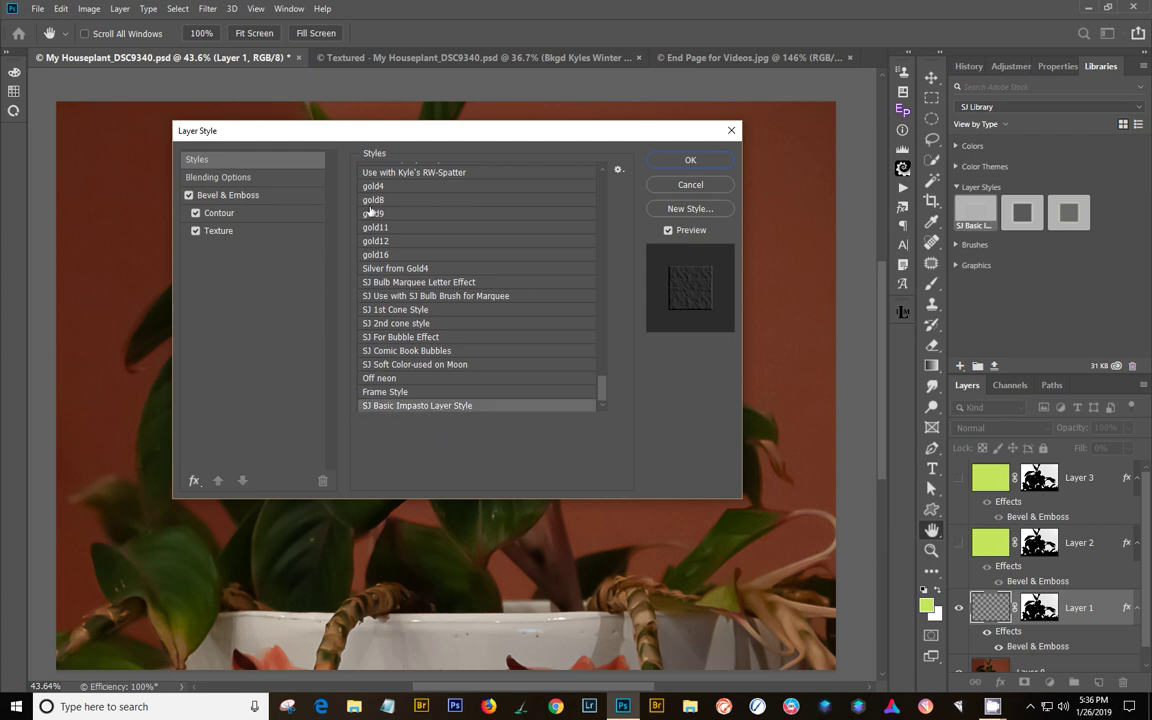
click(665, 161)
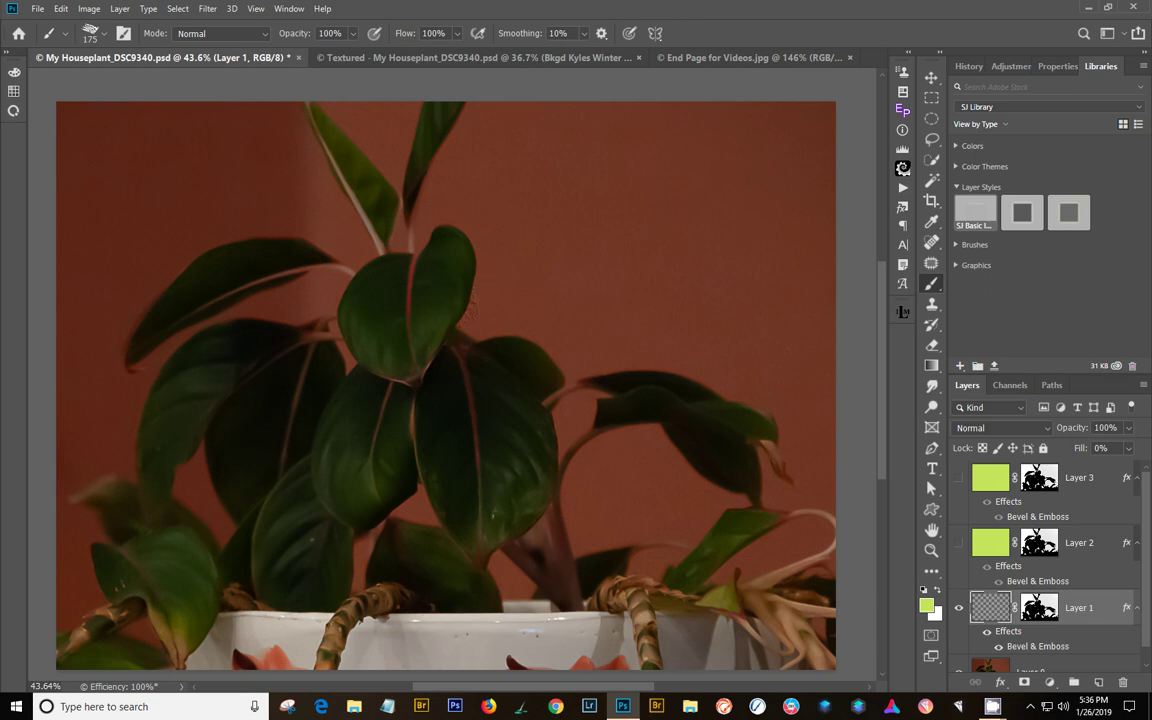
Step: Paint textured strokes along the central leaf's right edge and beside the upper stem
mouse_move(455, 306)
mouse_down()
mouse_move(430, 265)
mouse_move(426, 203)
mouse_move(356, 237)
mouse_move(345, 200)
mouse_move(384, 216)
mouse_move(350, 219)
mouse_move(316, 255)
mouse_move(318, 296)
mouse_move(300, 325)
mouse_move(310, 302)
mouse_up()
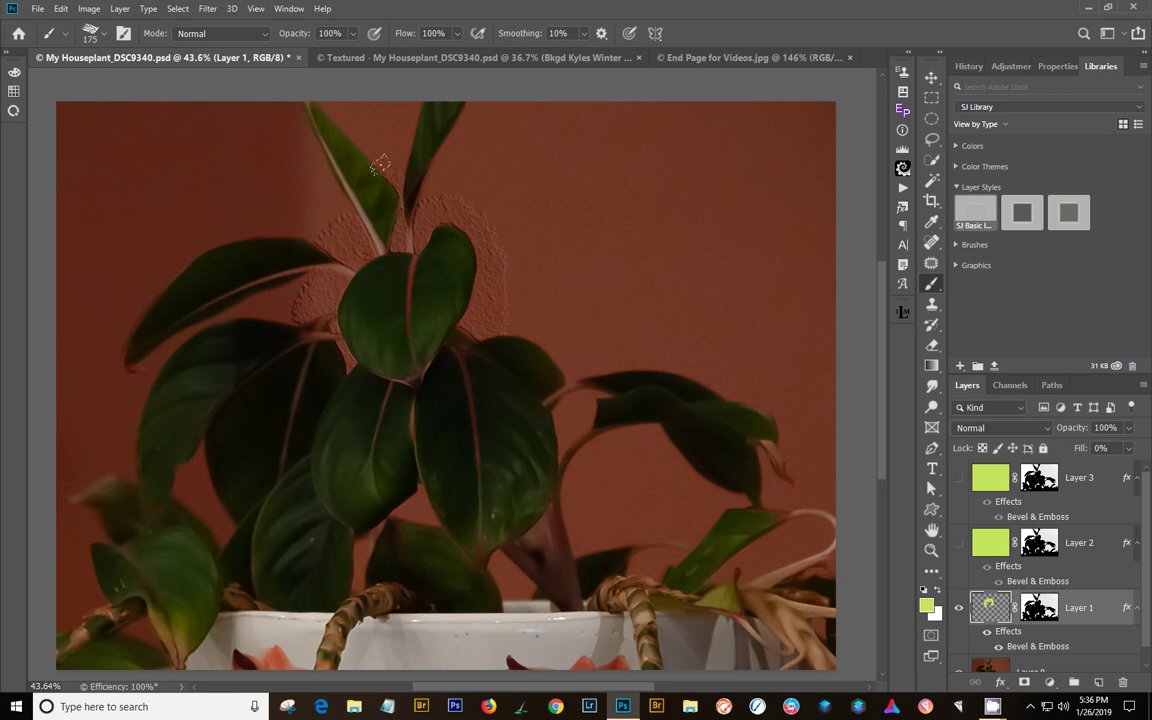
mouse_move(375, 150)
mouse_down()
mouse_move(352, 128)
mouse_move(358, 140)
mouse_move(383, 130)
mouse_move(394, 90)
mouse_move(332, 96)
mouse_move(363, 115)
mouse_move(403, 92)
mouse_up()
Step: Reopen Layer 1's bevel Texture settings and switch the pattern to 08flo, keeping the wall visible
double_click(1046, 646)
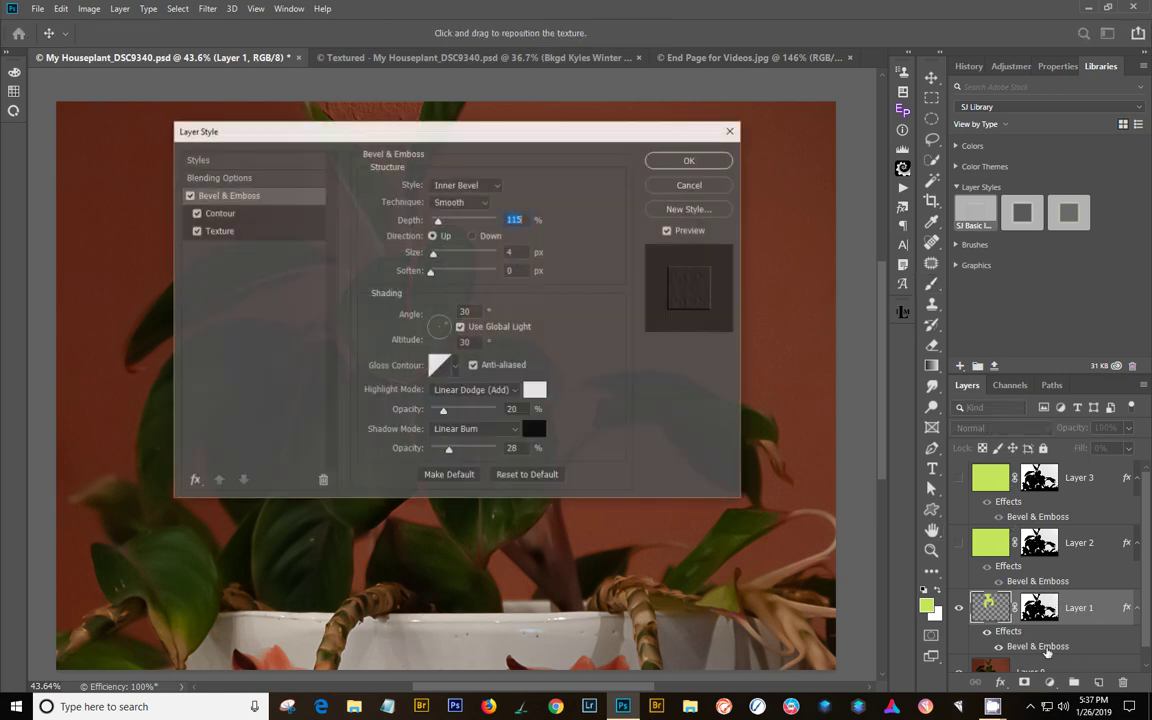
click(228, 234)
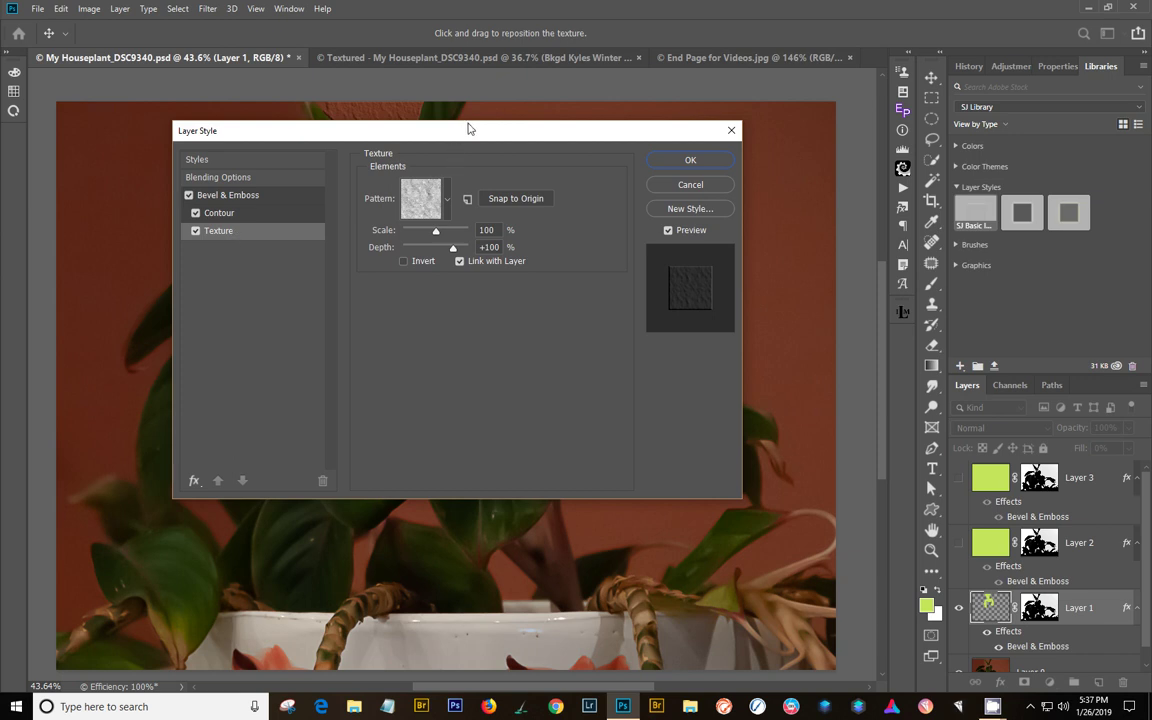
drag(468, 128, 588, 306)
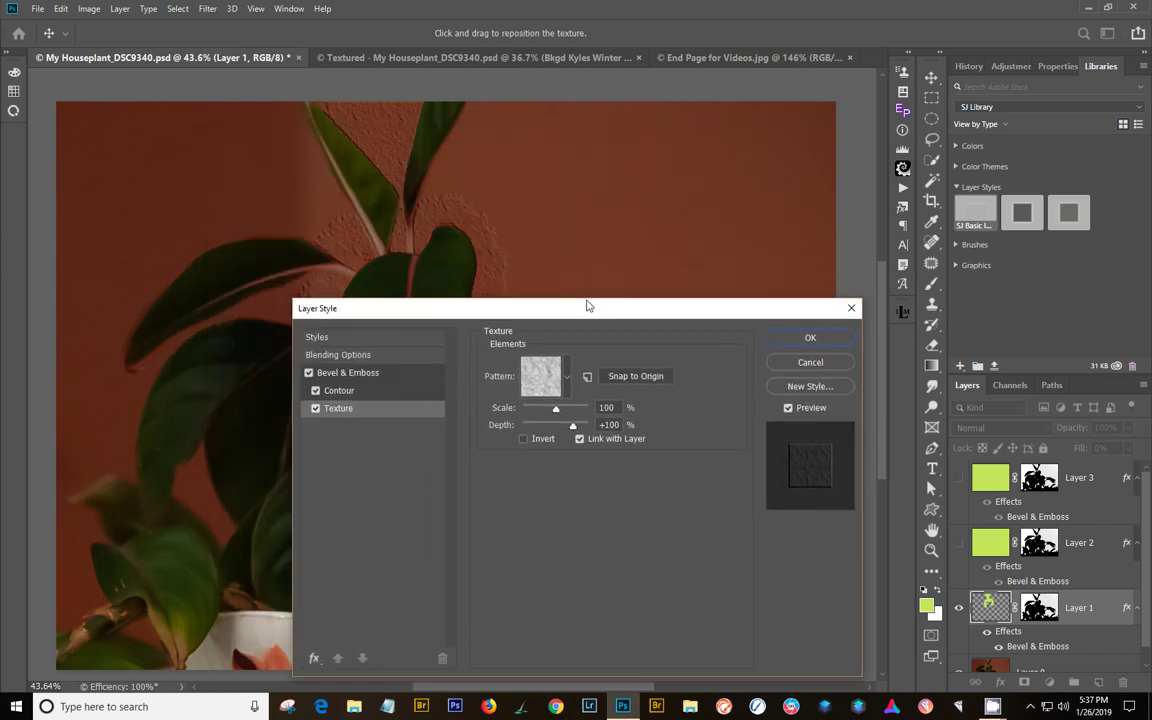
click(566, 380)
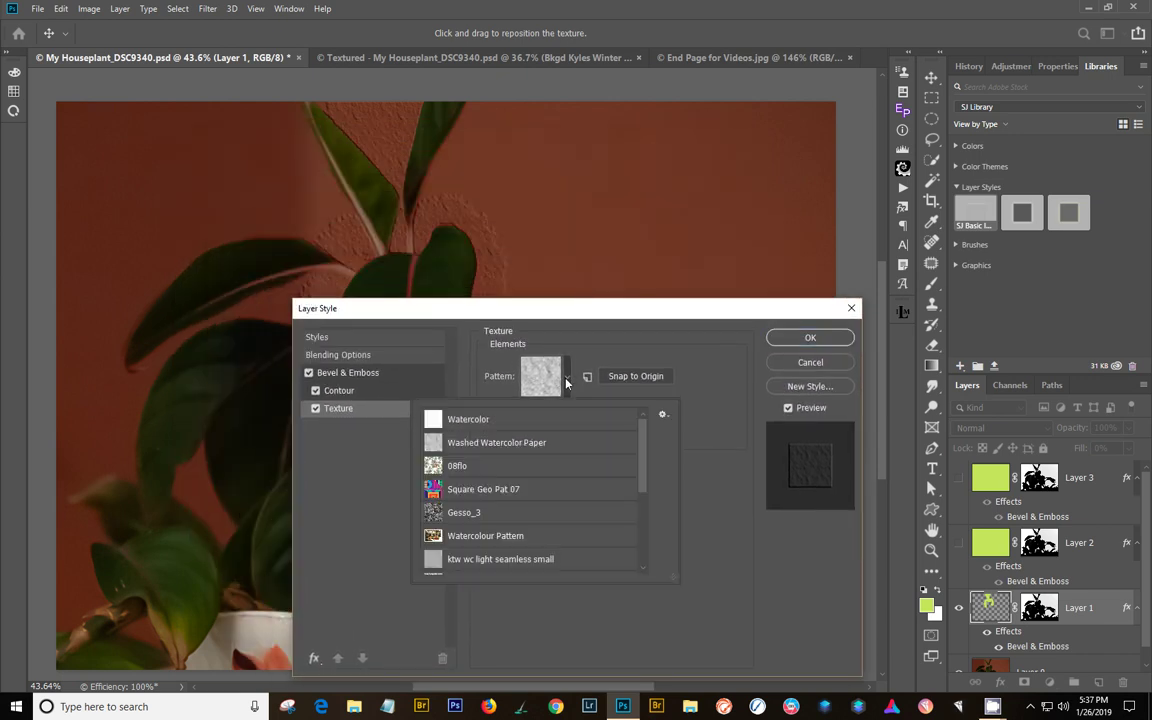
click(528, 467)
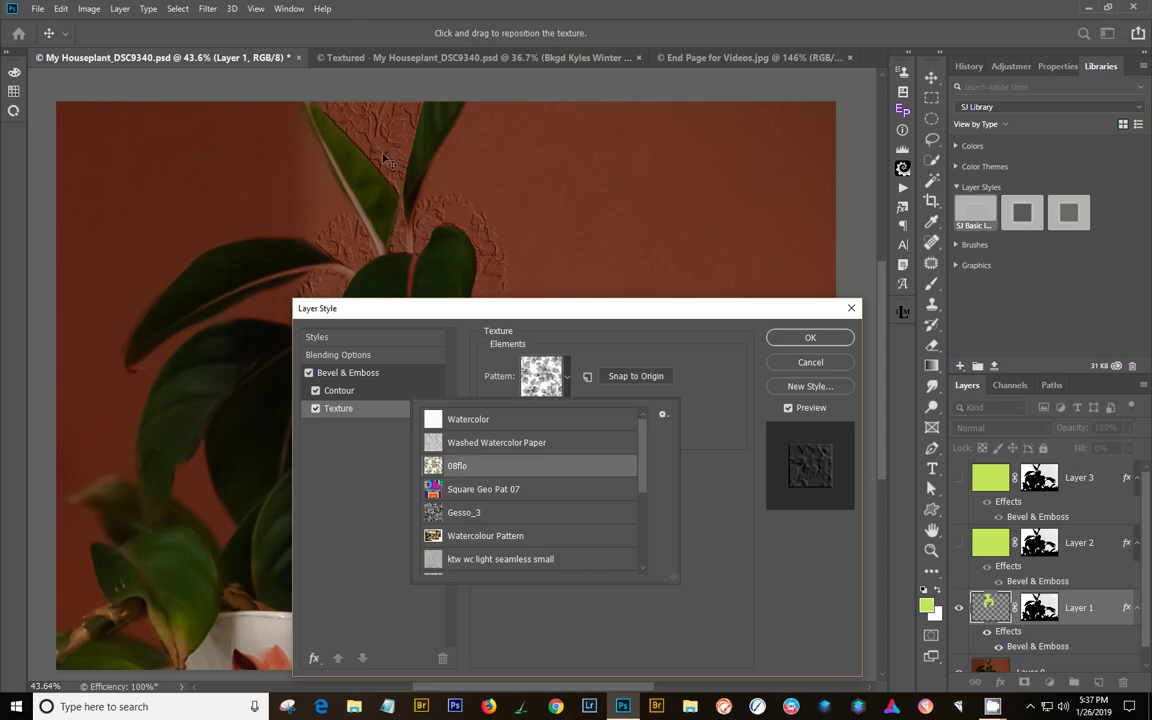
click(560, 316)
drag(560, 316, 809, 206)
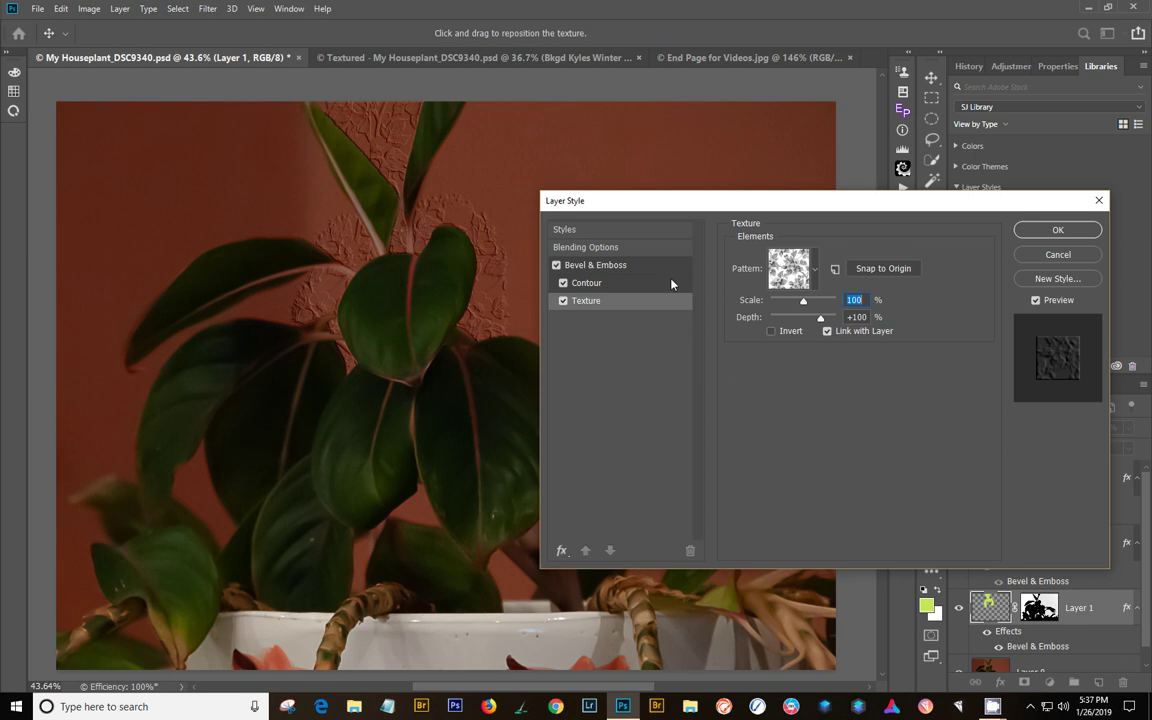
Step: Preview Gesso_3 as the texture pattern, then return to 08flo
click(815, 277)
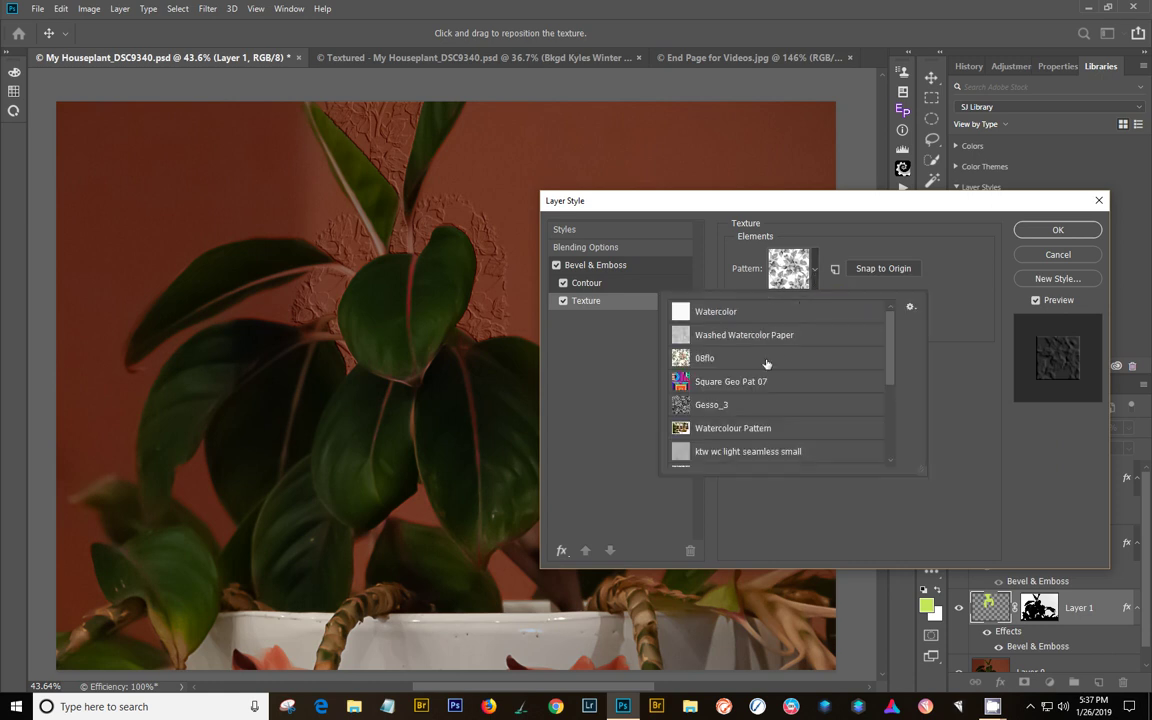
click(756, 408)
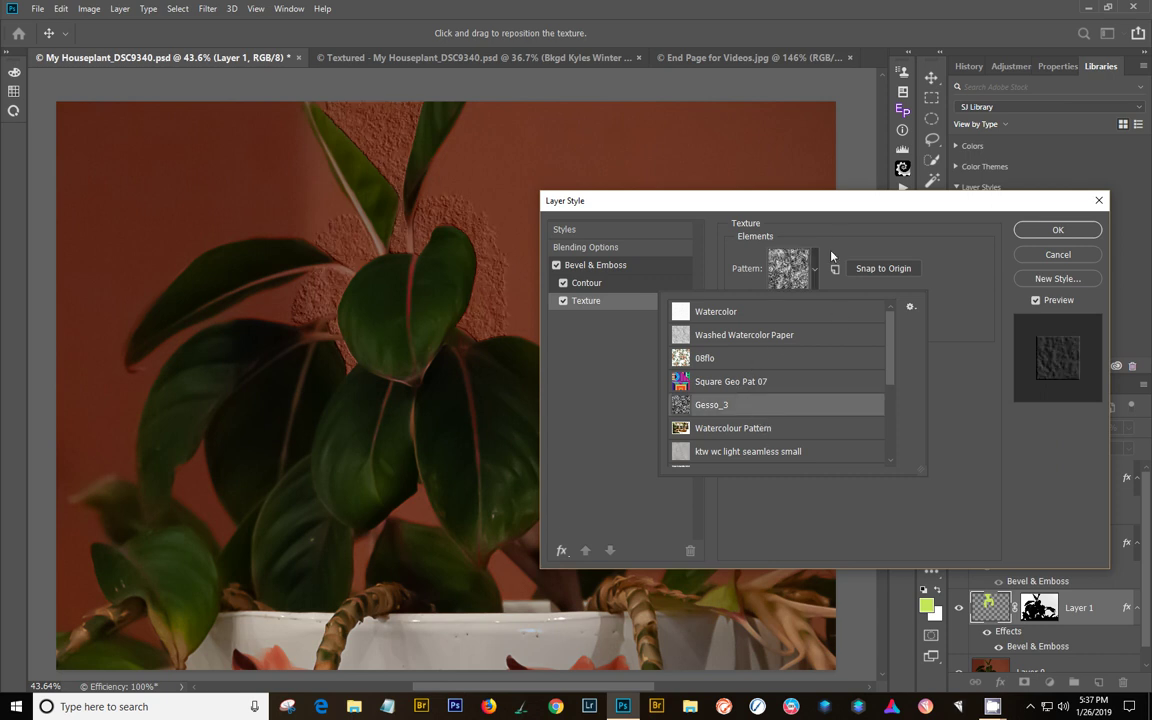
click(778, 354)
click(864, 240)
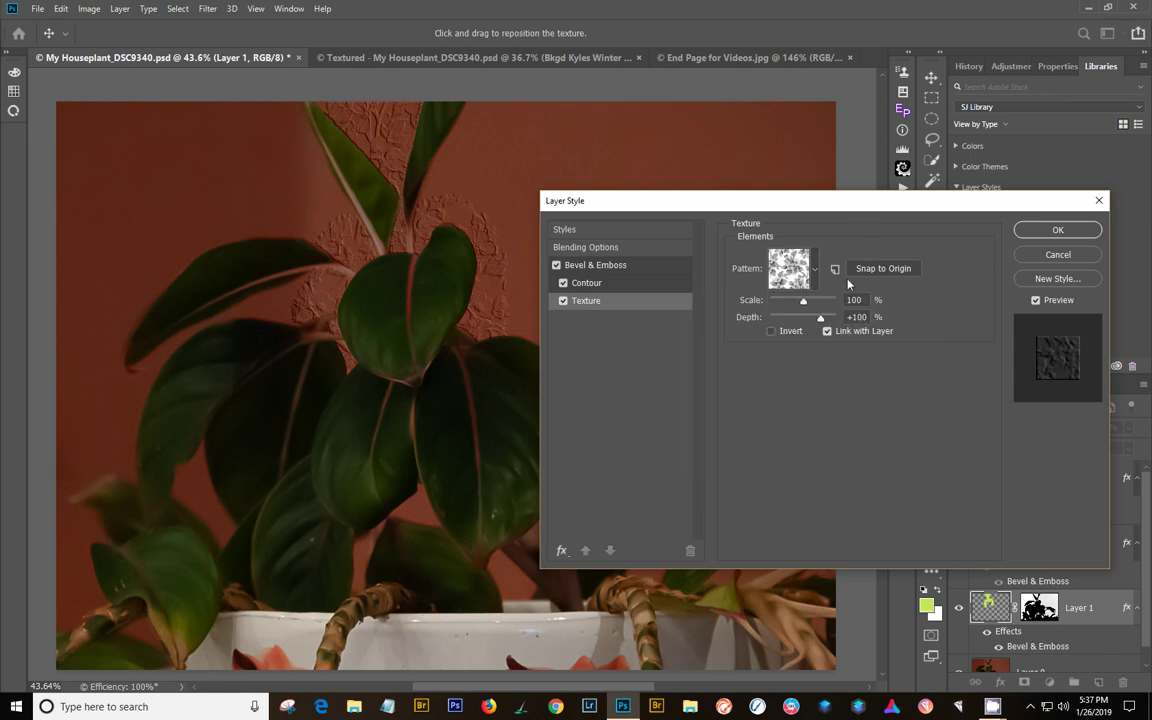
Step: Set the 08flo texture to 77% scale and +173 depth, then click OK
drag(804, 305, 825, 333)
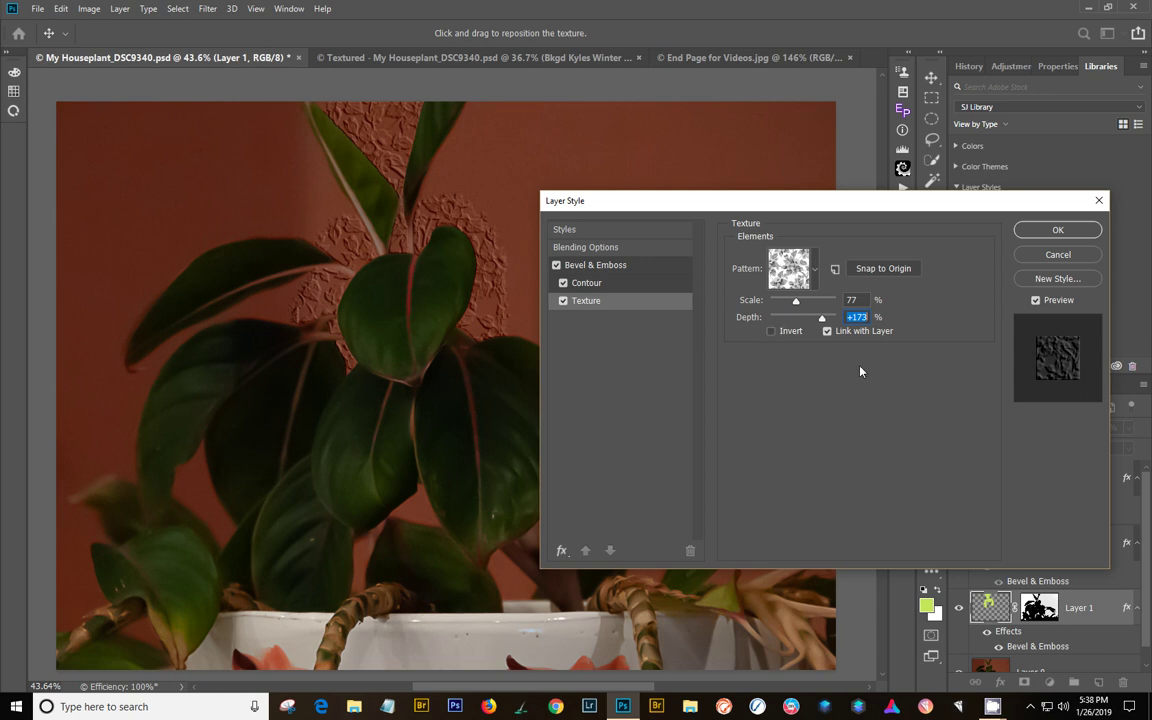
click(814, 276)
click(814, 276)
drag(913, 200, 604, 169)
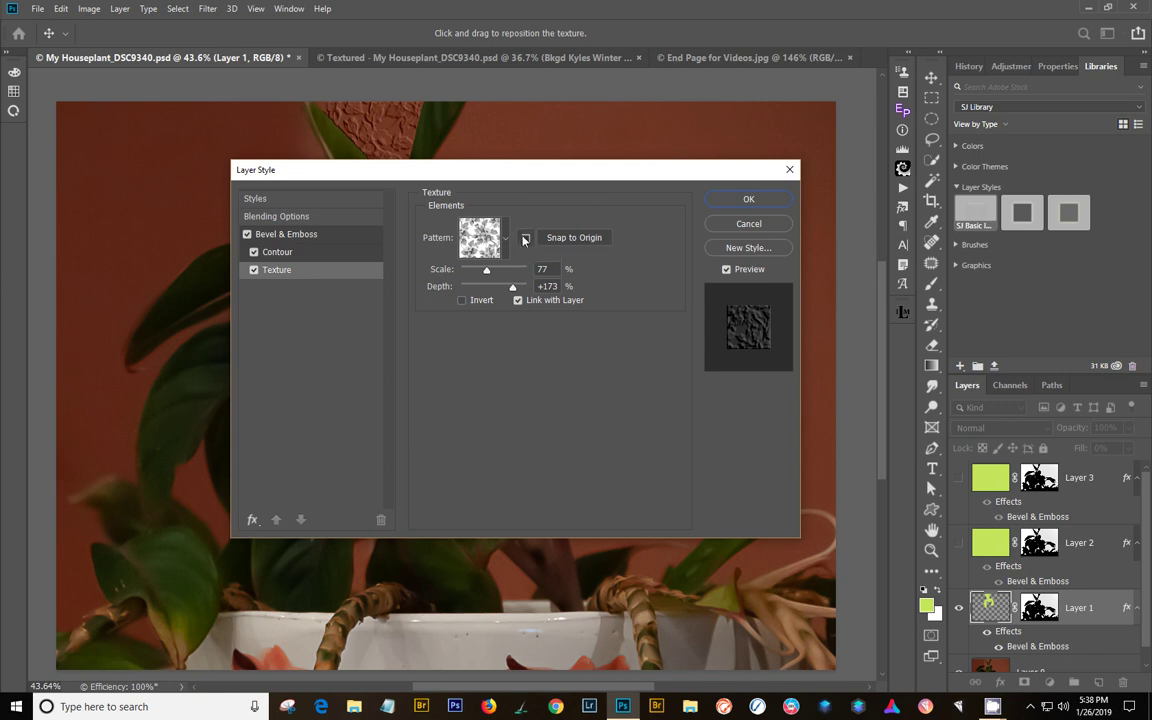
click(741, 199)
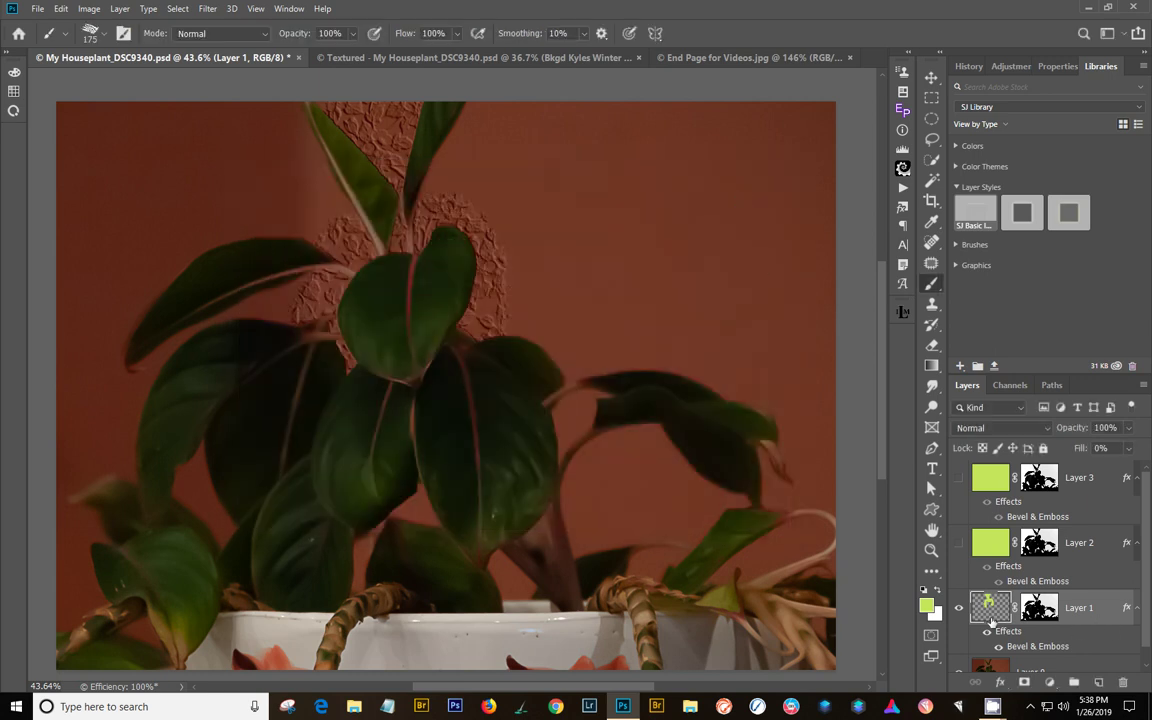
Step: Hide Layer 1, show and select Layer 2, and open its Bevel & Emboss settings
click(958, 610)
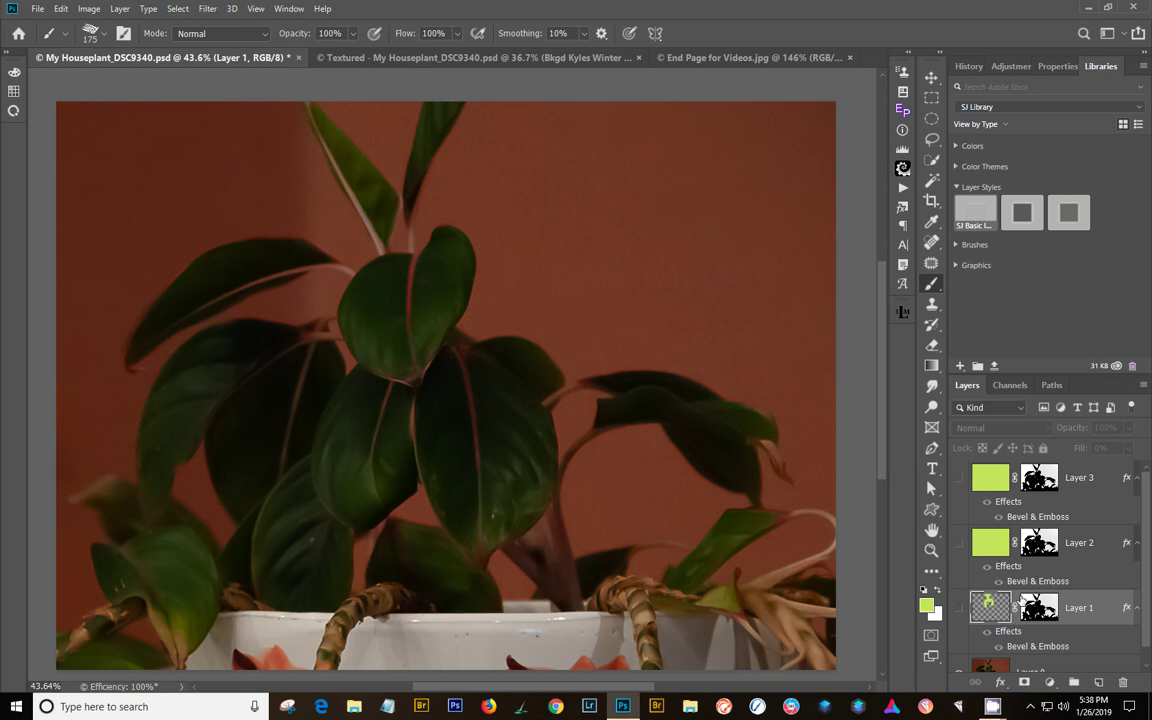
click(959, 545)
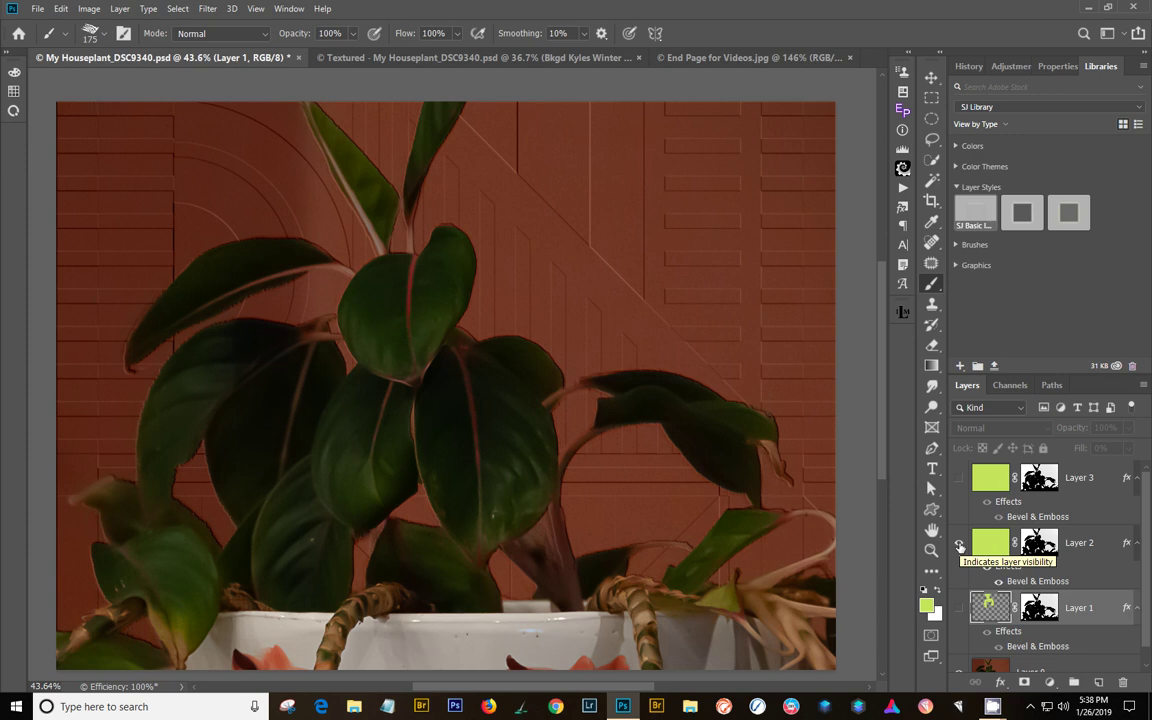
click(1034, 588)
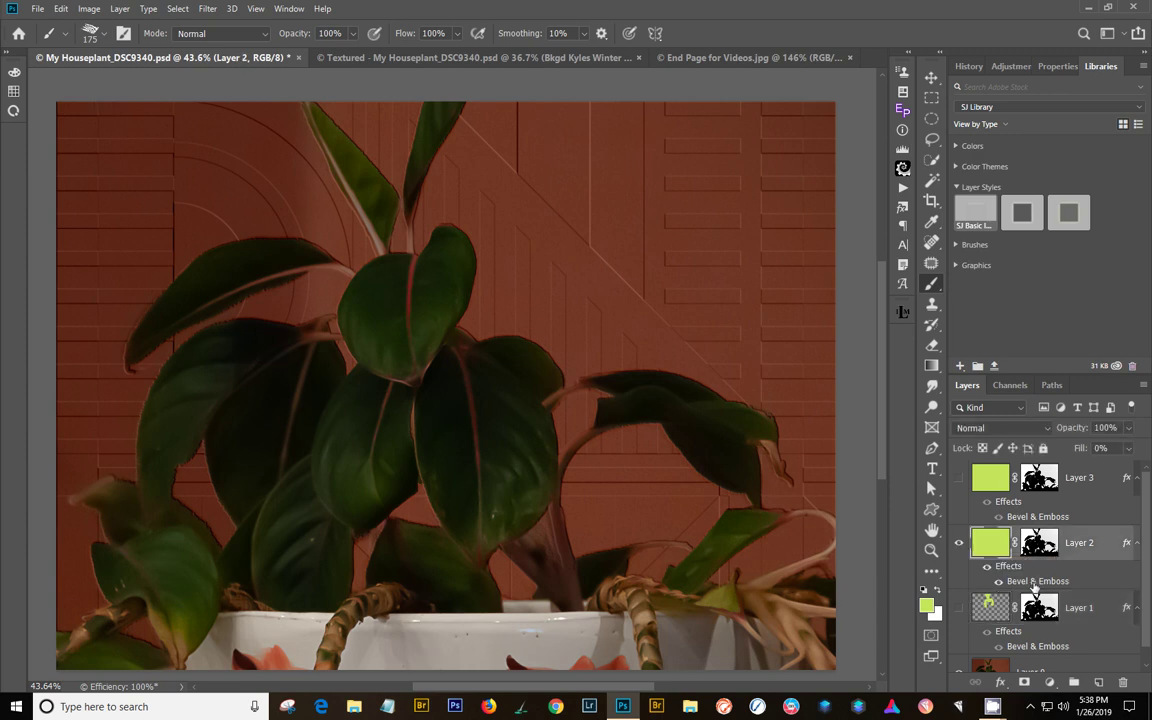
double_click(1034, 586)
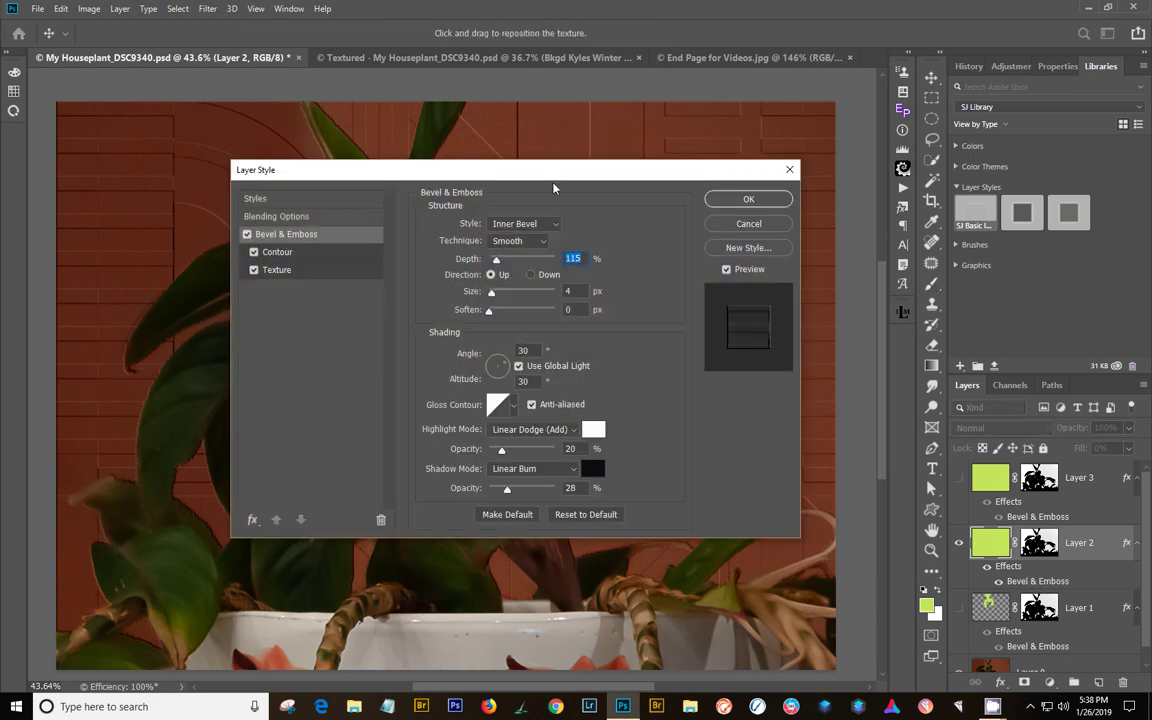
Step: Scale Layer 2's geometric arch texture to 39% and drag it into position on the wall
drag(549, 180, 908, 312)
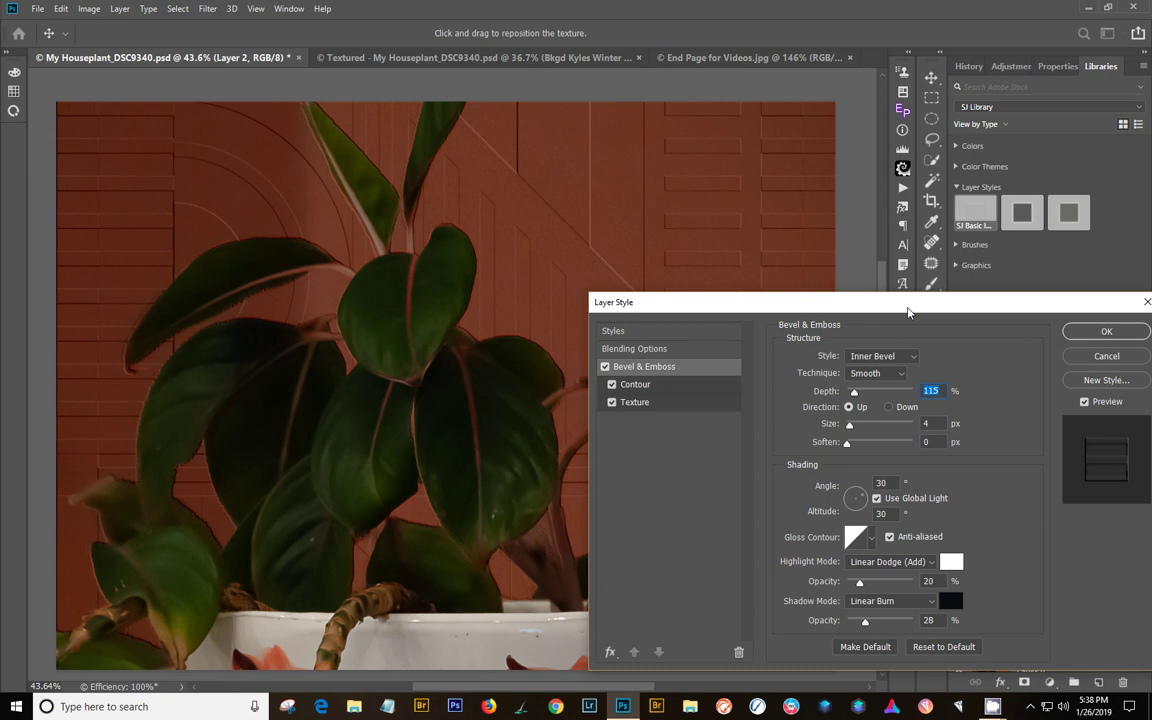
click(640, 402)
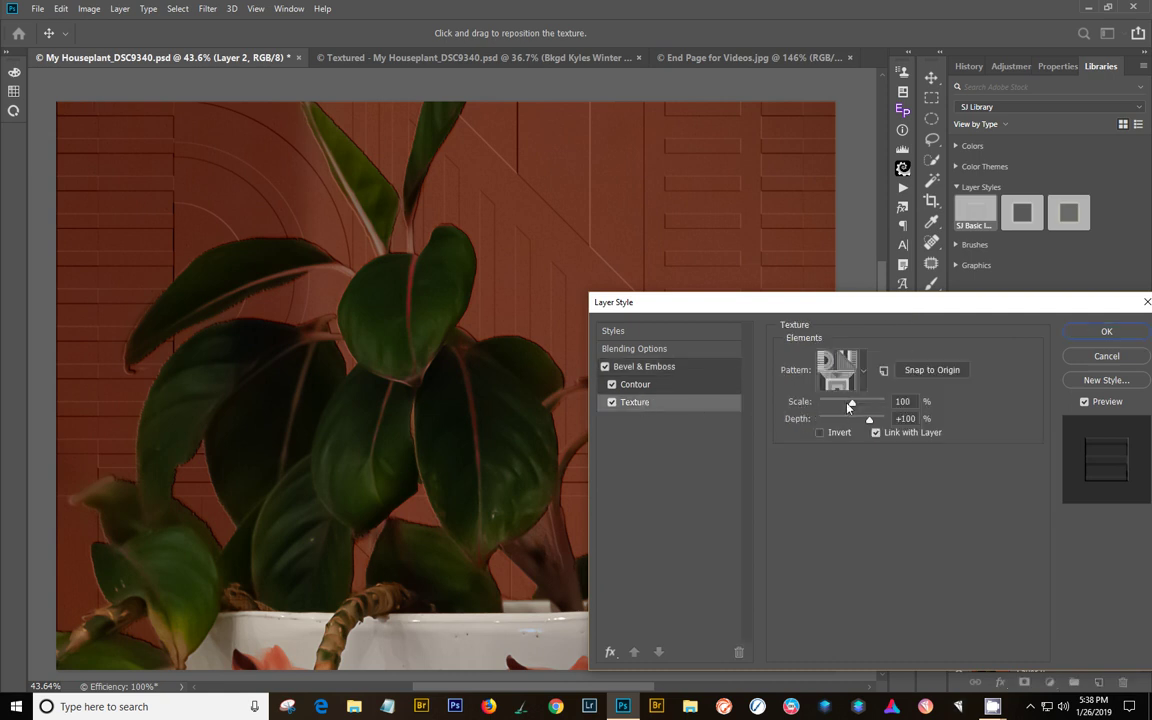
drag(851, 405, 831, 392)
drag(881, 317, 879, 452)
drag(638, 170, 797, 394)
drag(840, 437, 652, 267)
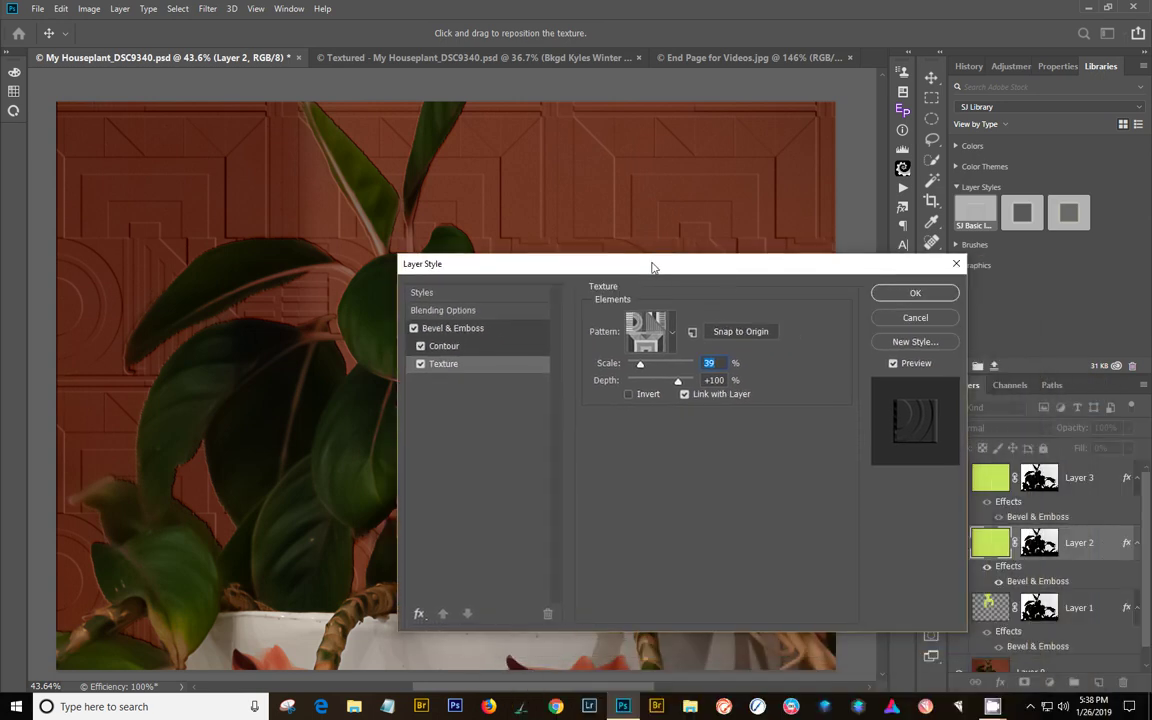
Step: Commit Layer 2's texture change, then hide Layer 2 and show Layer 3's house-and-palm texture
click(885, 299)
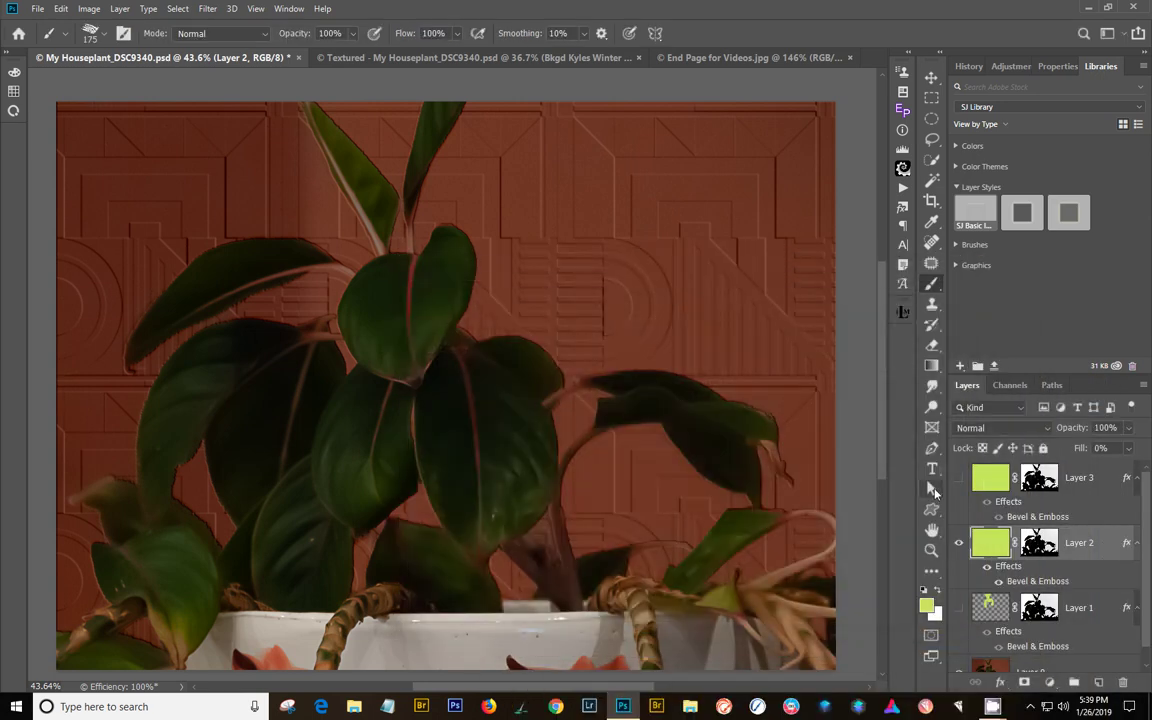
click(960, 544)
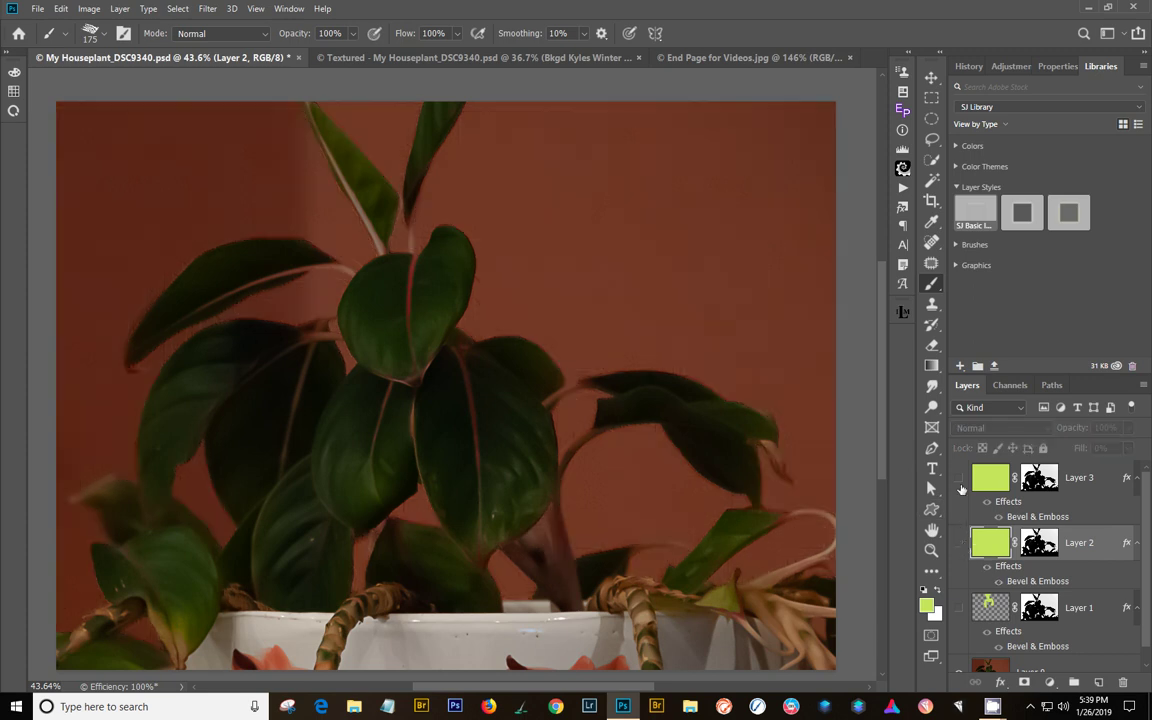
click(959, 479)
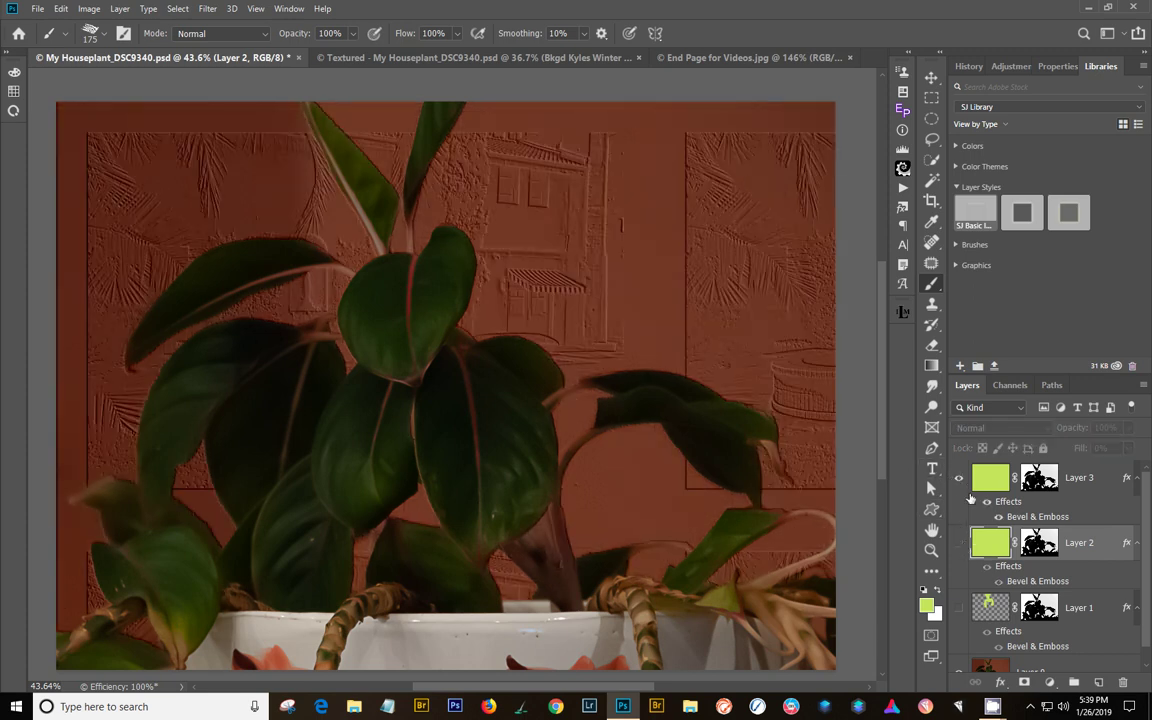
Step: Choose the Clone Stamp tool, leaving the other stamp options unchanged, and make Layer 3 active
click(931, 306)
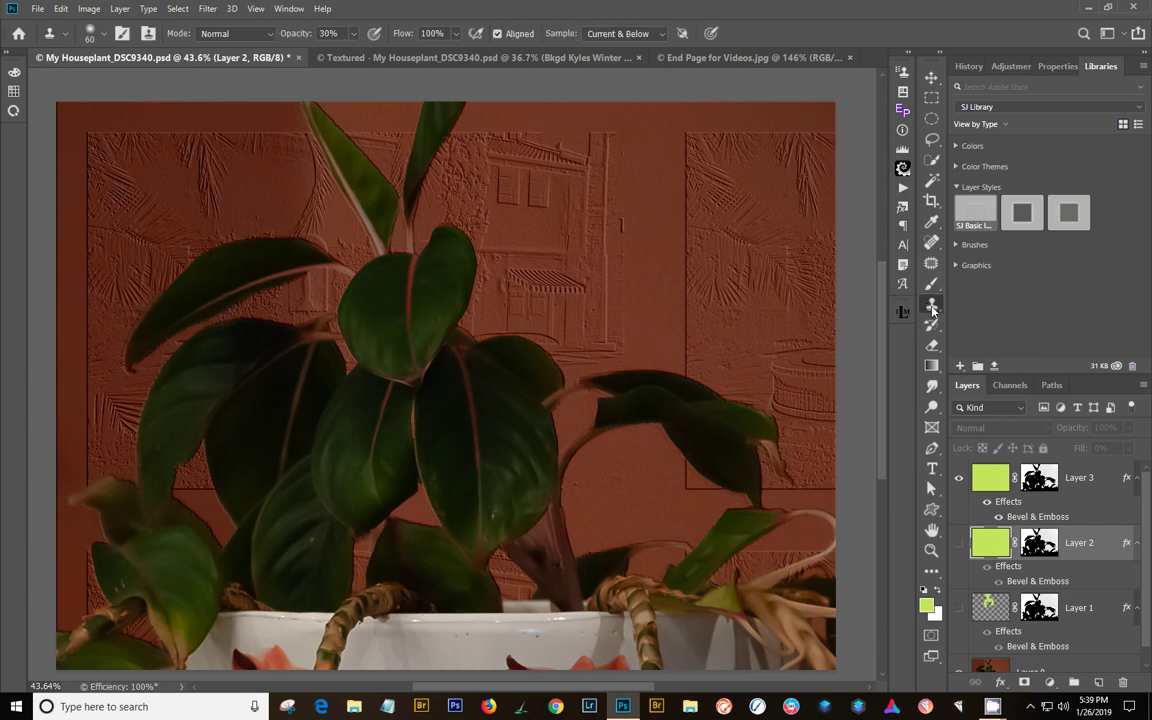
right_click(932, 306)
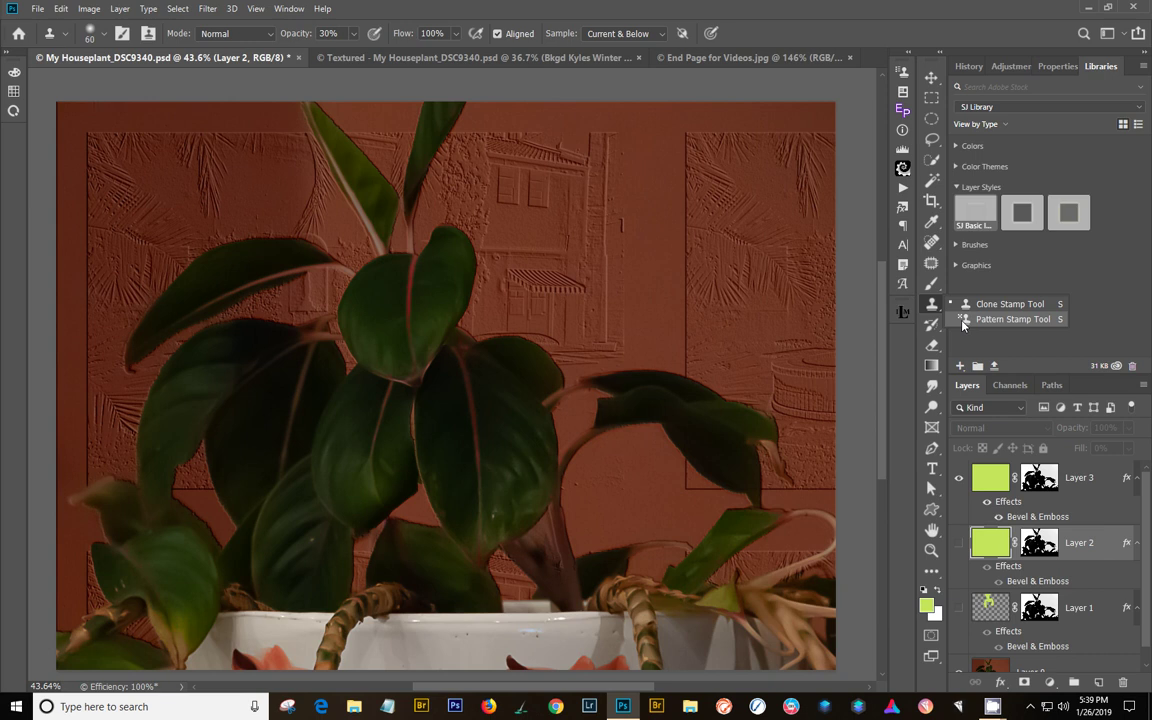
click(1010, 304)
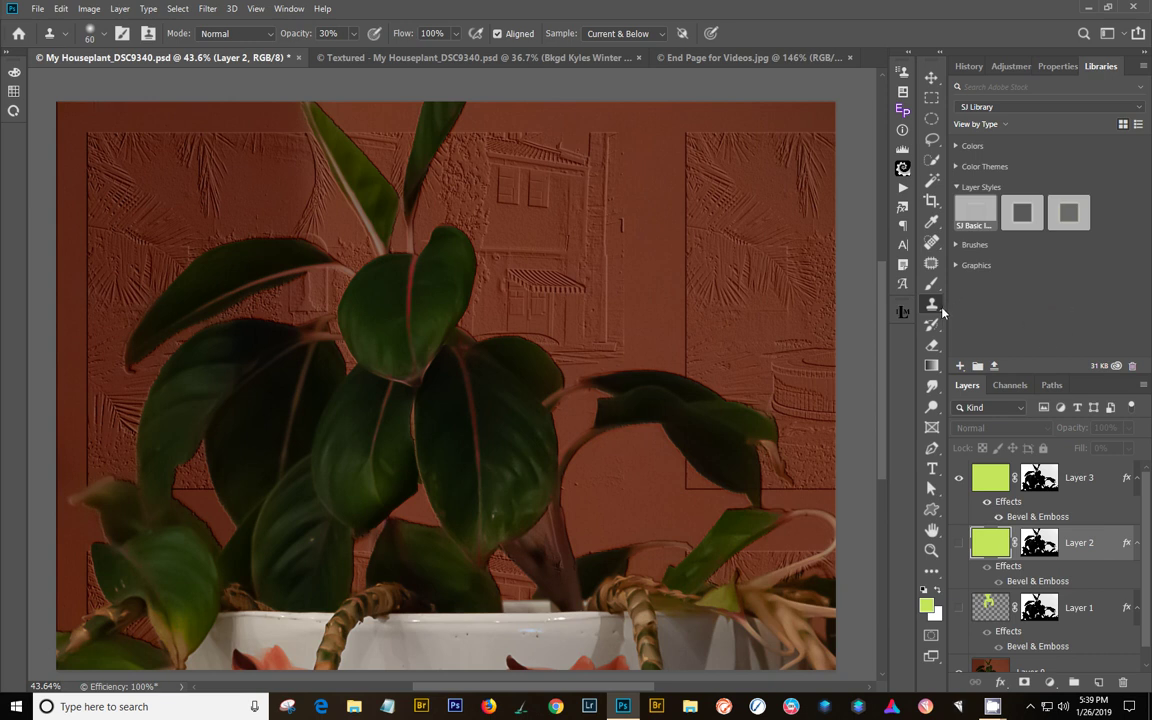
click(1070, 478)
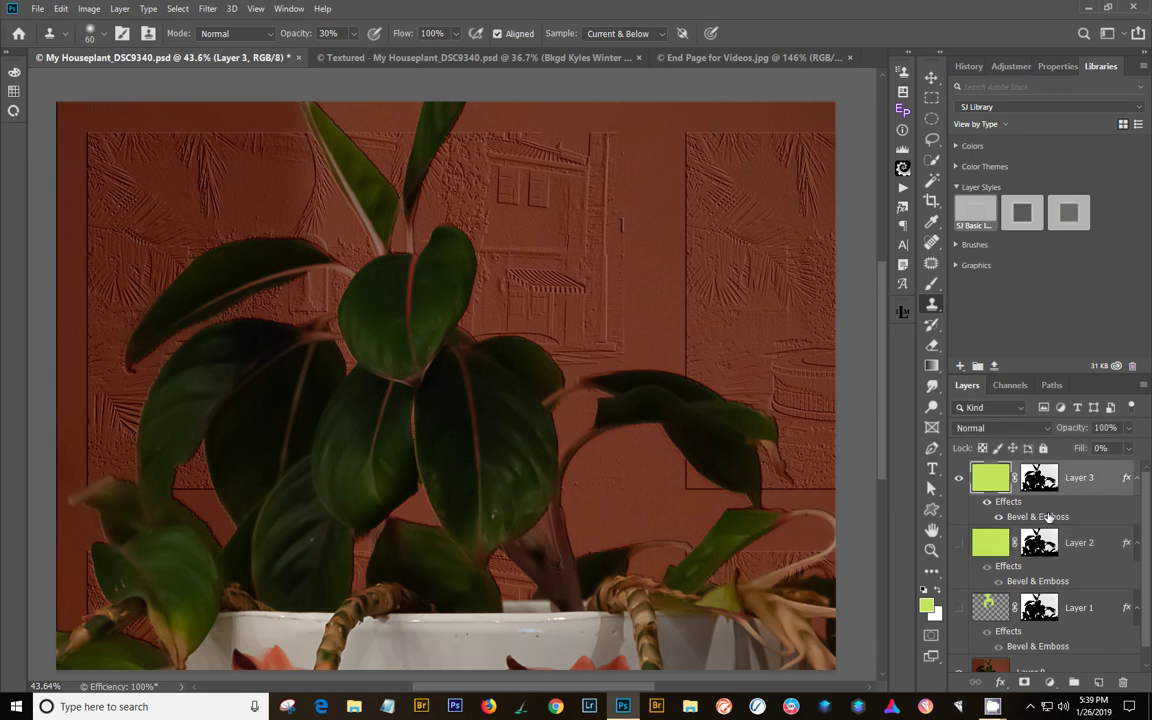
double_click(1057, 517)
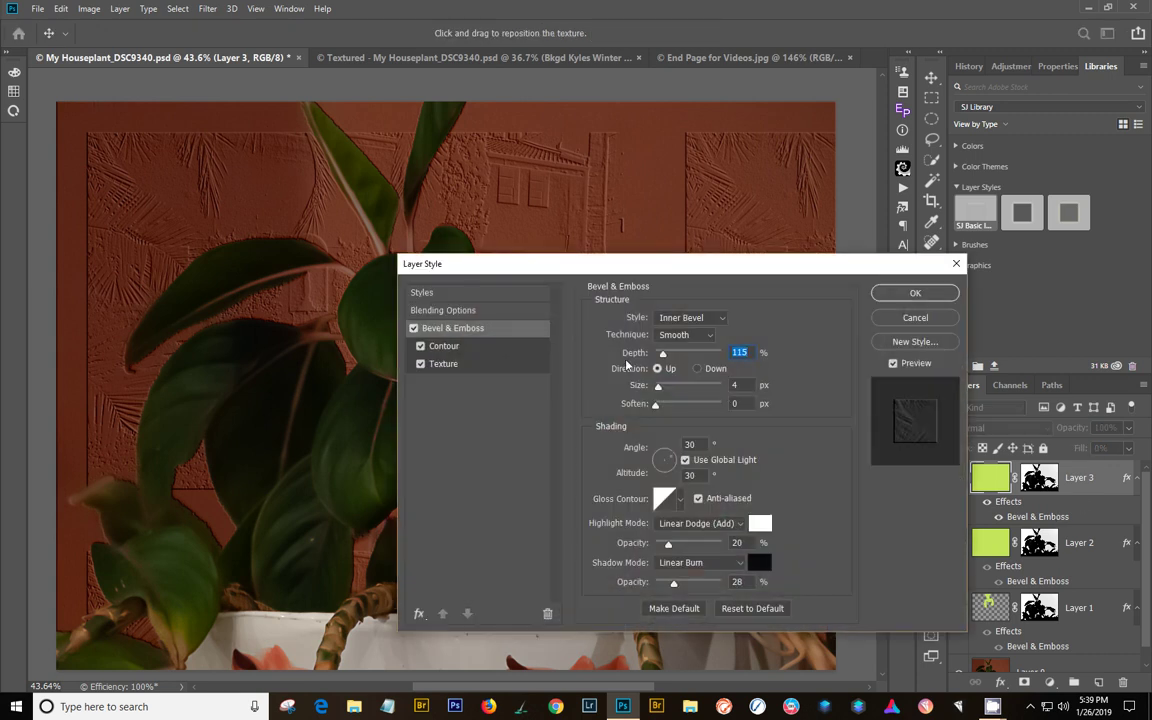
click(458, 372)
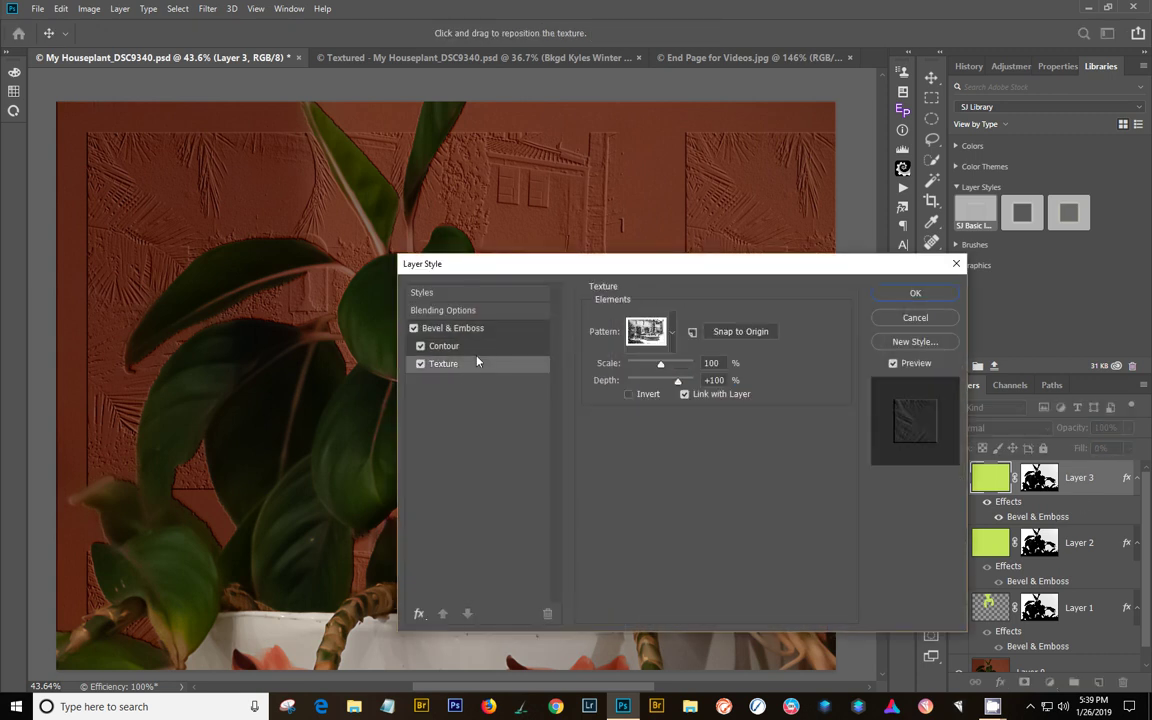
click(672, 336)
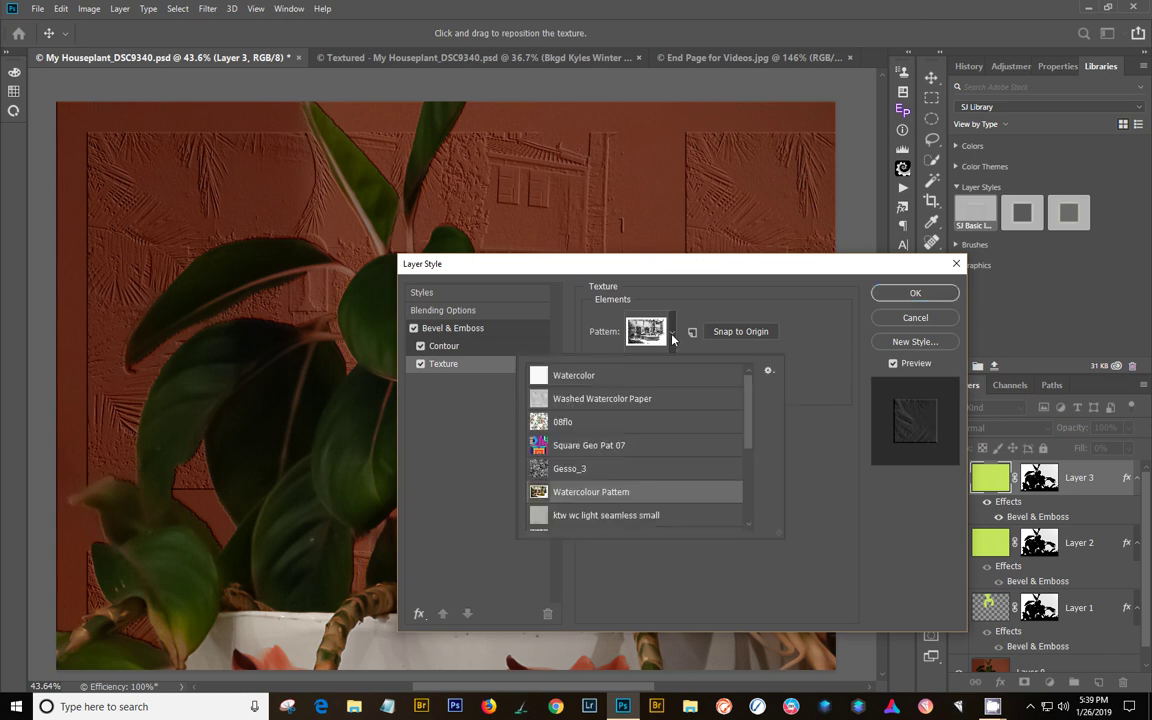
click(672, 336)
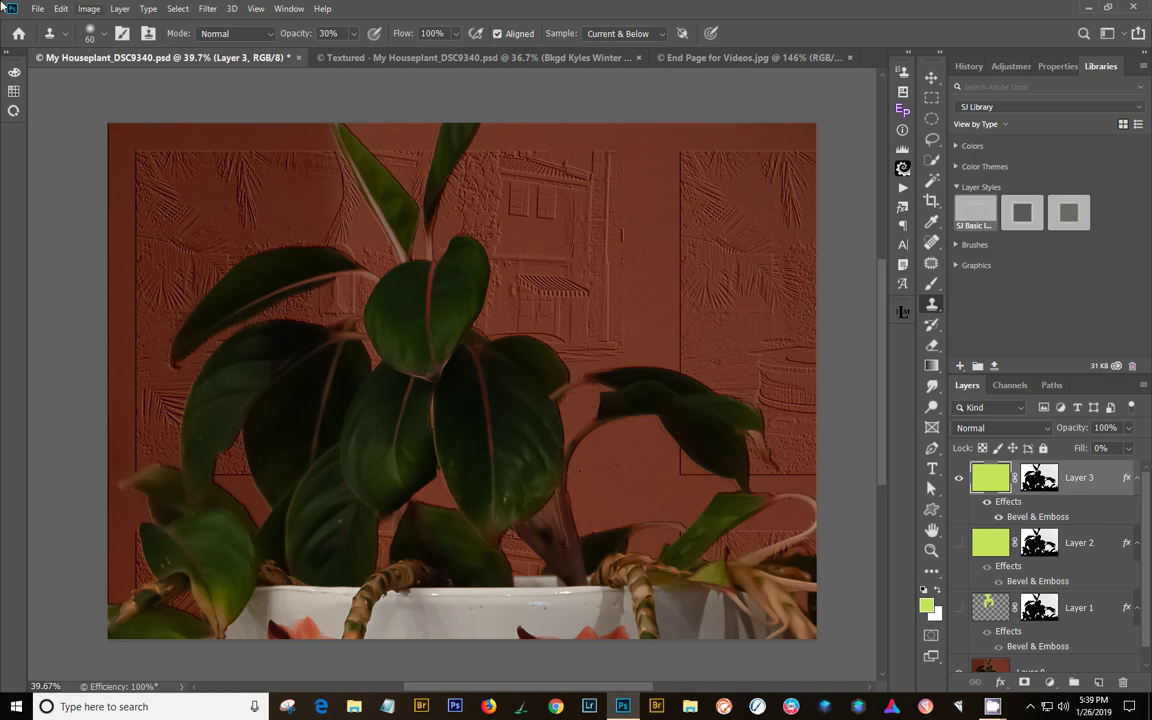
click(62, 12)
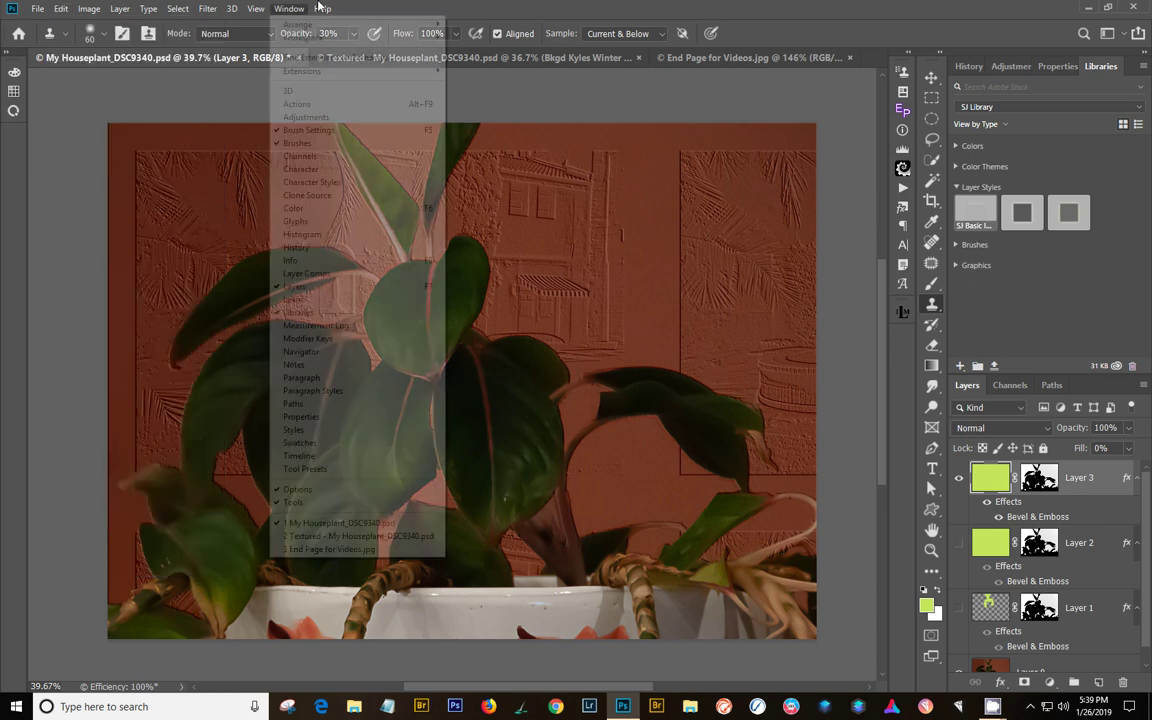
click(356, 8)
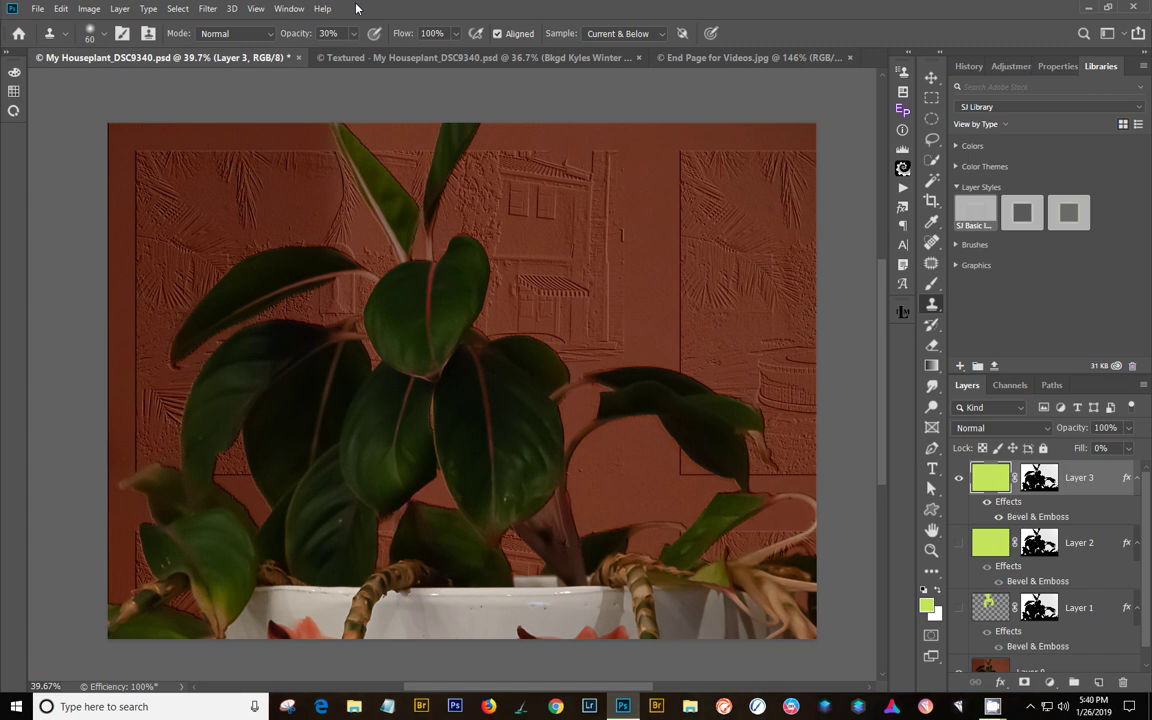
Step: Switch to the Textured houseplant document
click(449, 60)
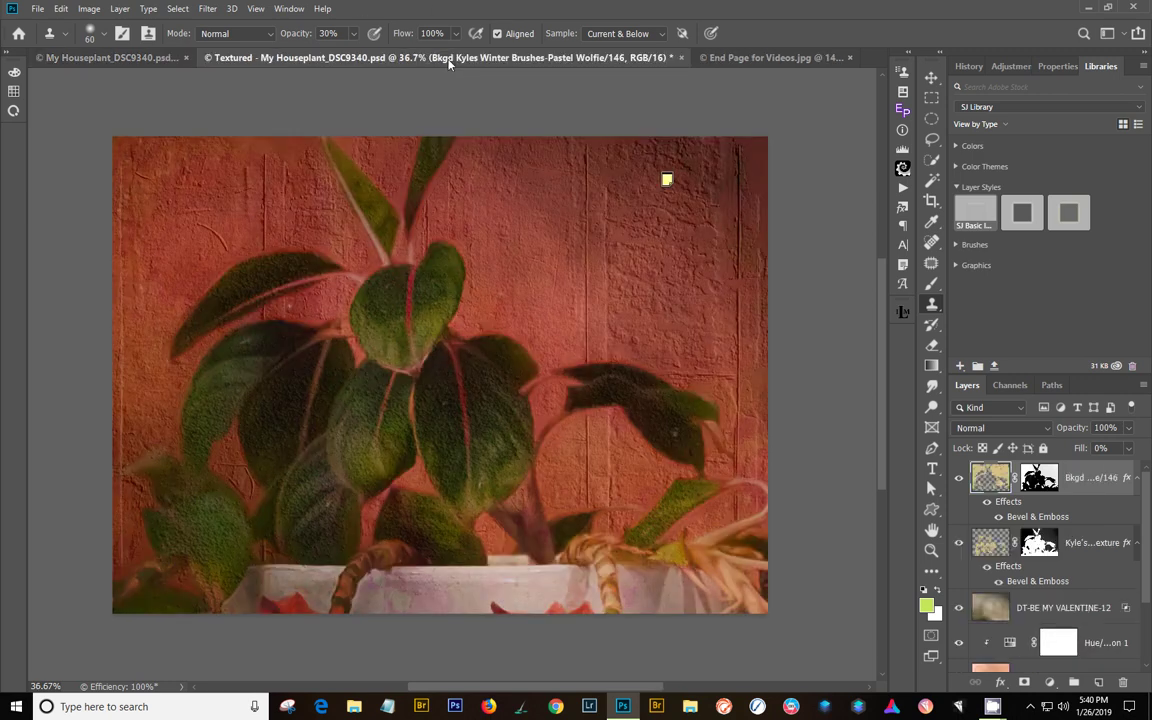
scroll(1035, 590, down, 2)
scroll(1035, 590, up, 2)
scroll(1006, 517, down, 1)
scroll(995, 505, up, 1)
Step: Hide both texture layers to compare, zoom out to the whole image, and show them again
key(ctrl+comma)
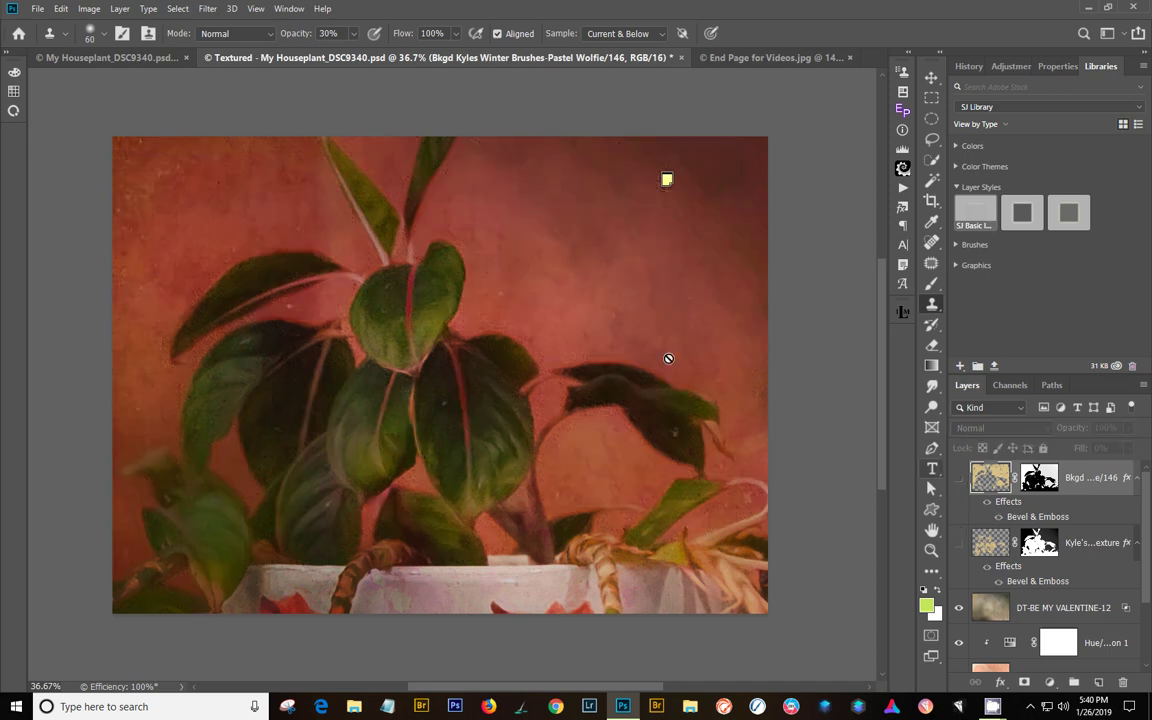
key(ctrl+minus)
scroll(1104, 630, down, 2)
scroll(1104, 630, up, 2)
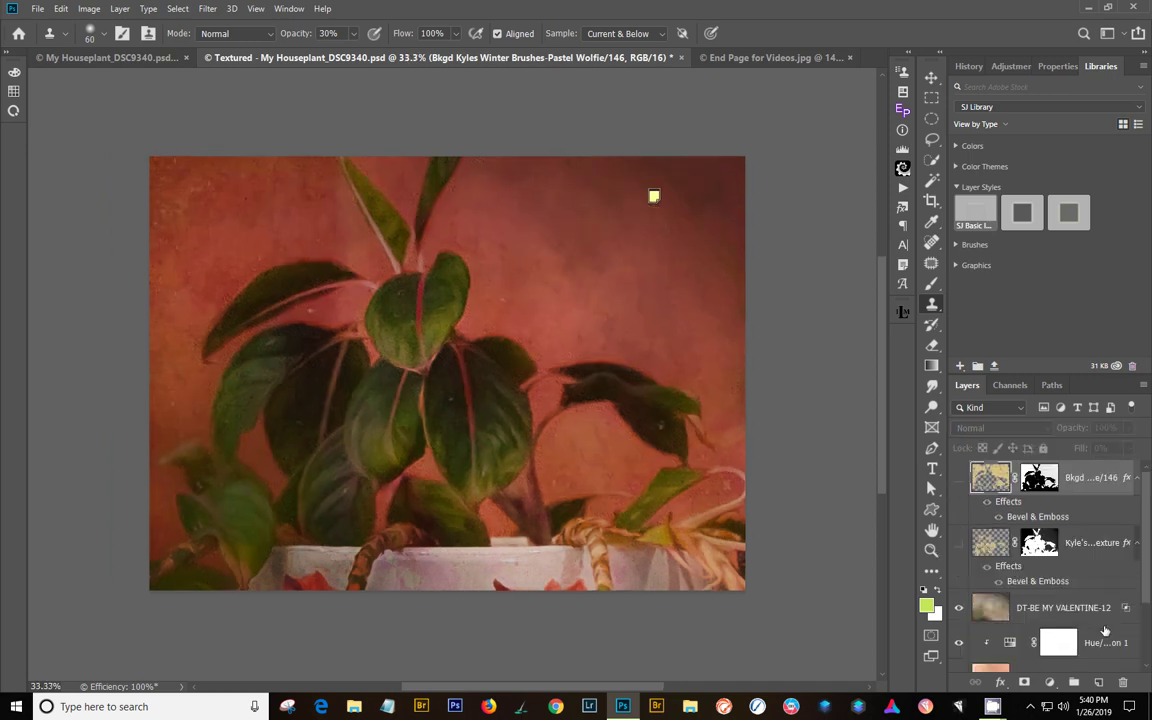
click(960, 479)
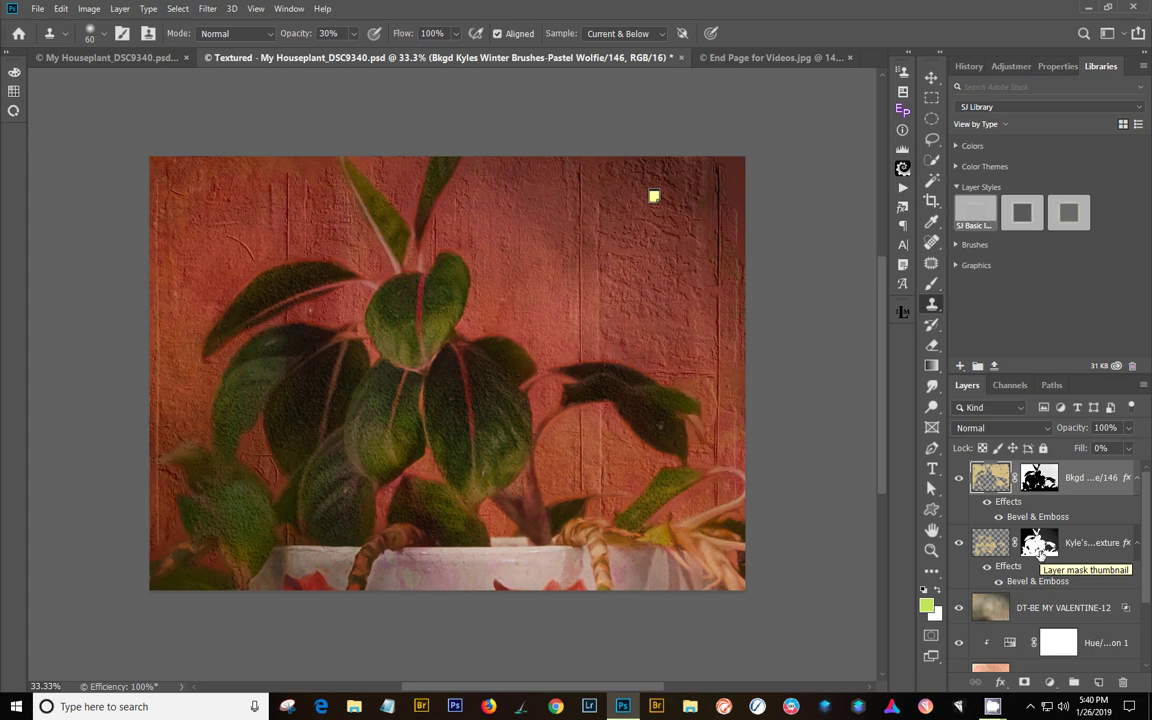
scroll(407, 362, up, 2)
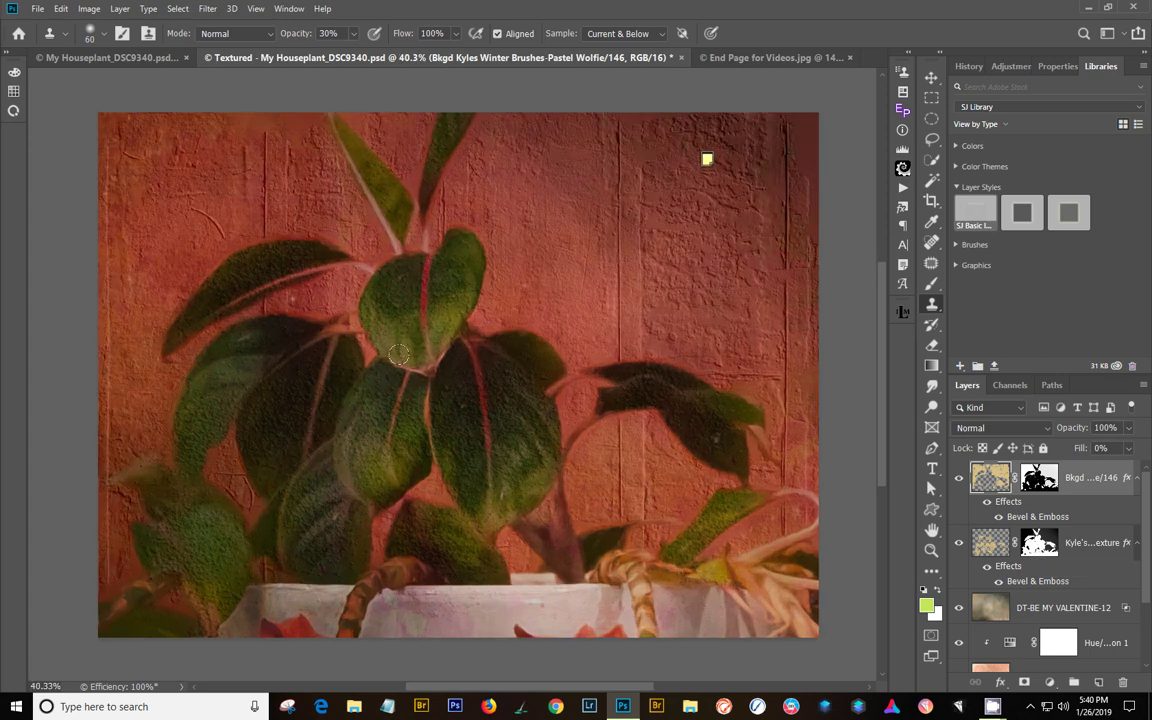
scroll(411, 358, down, 4)
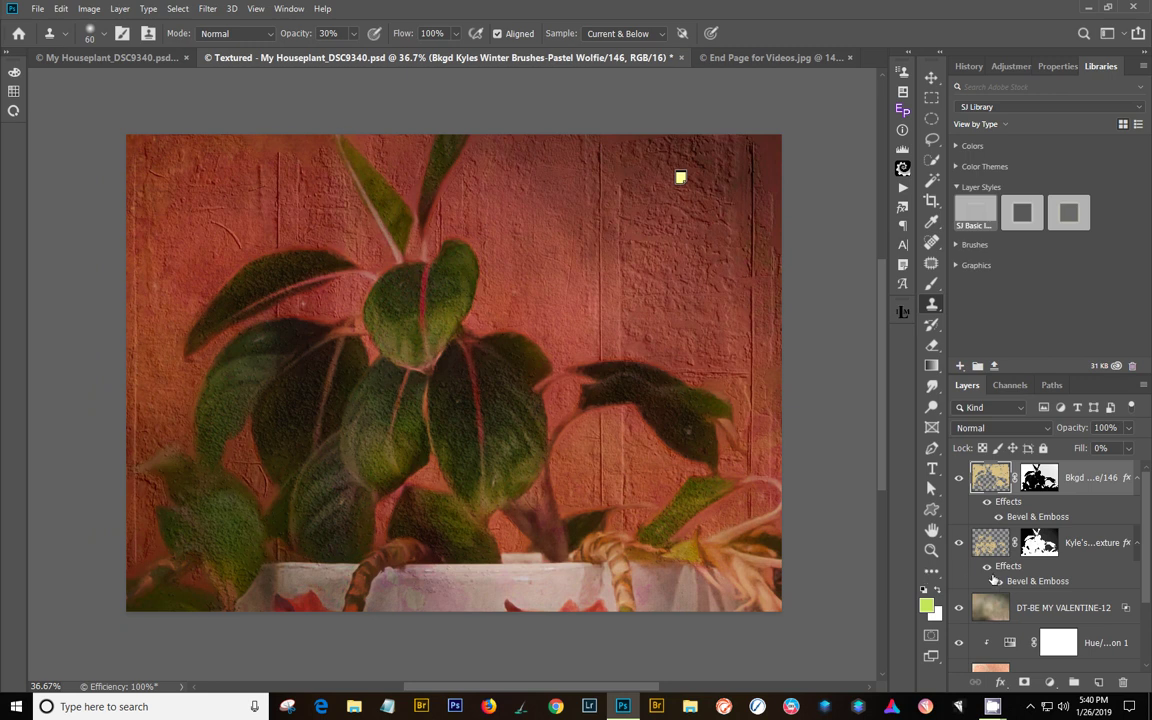
Step: Open the spatter layer's emboss Texture settings and apply the Gesso_3 pattern
double_click(1020, 582)
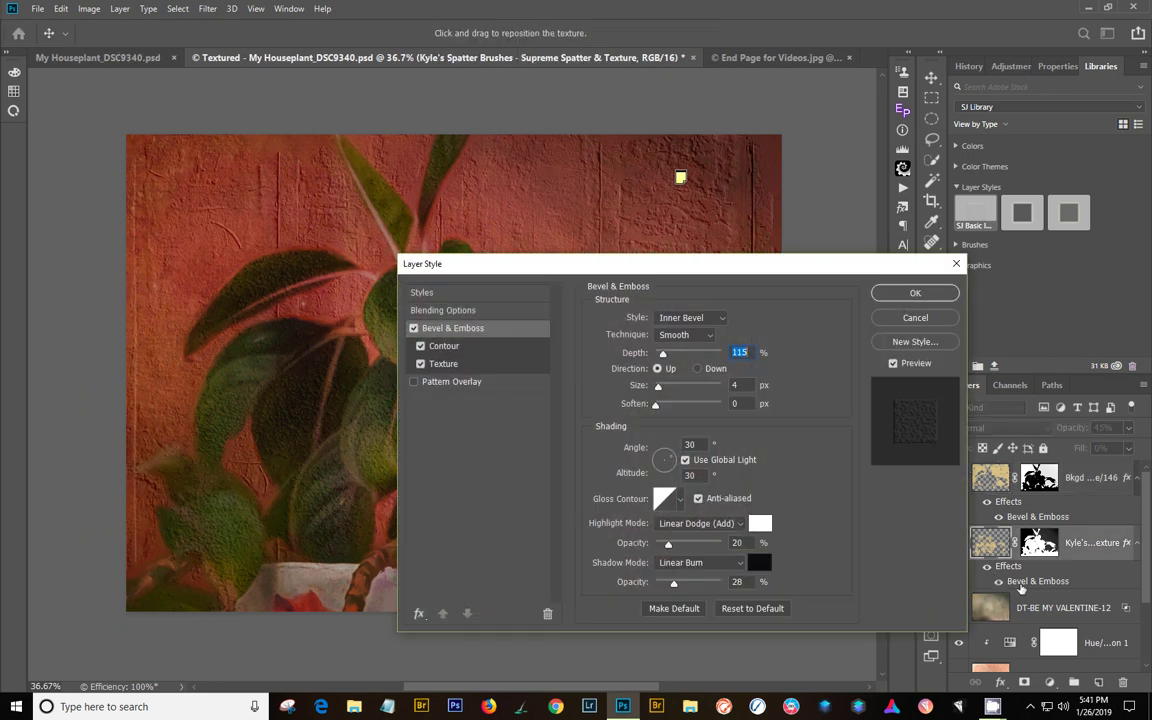
click(437, 366)
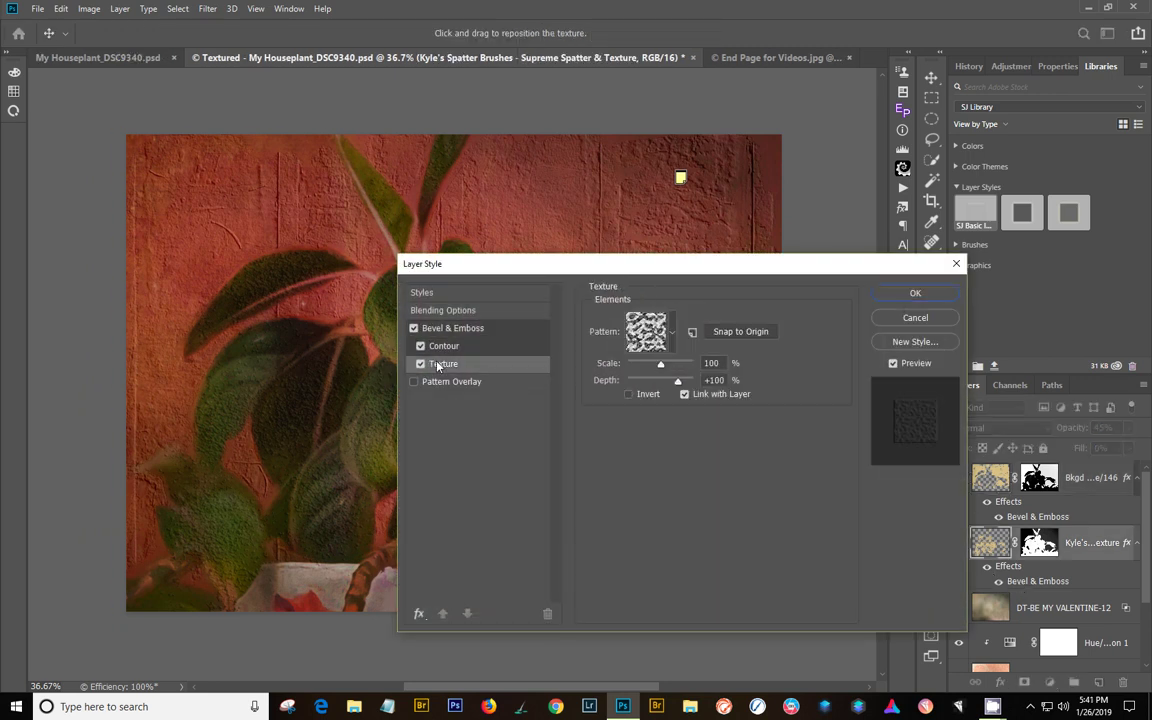
click(671, 338)
scroll(680, 489, down, 3)
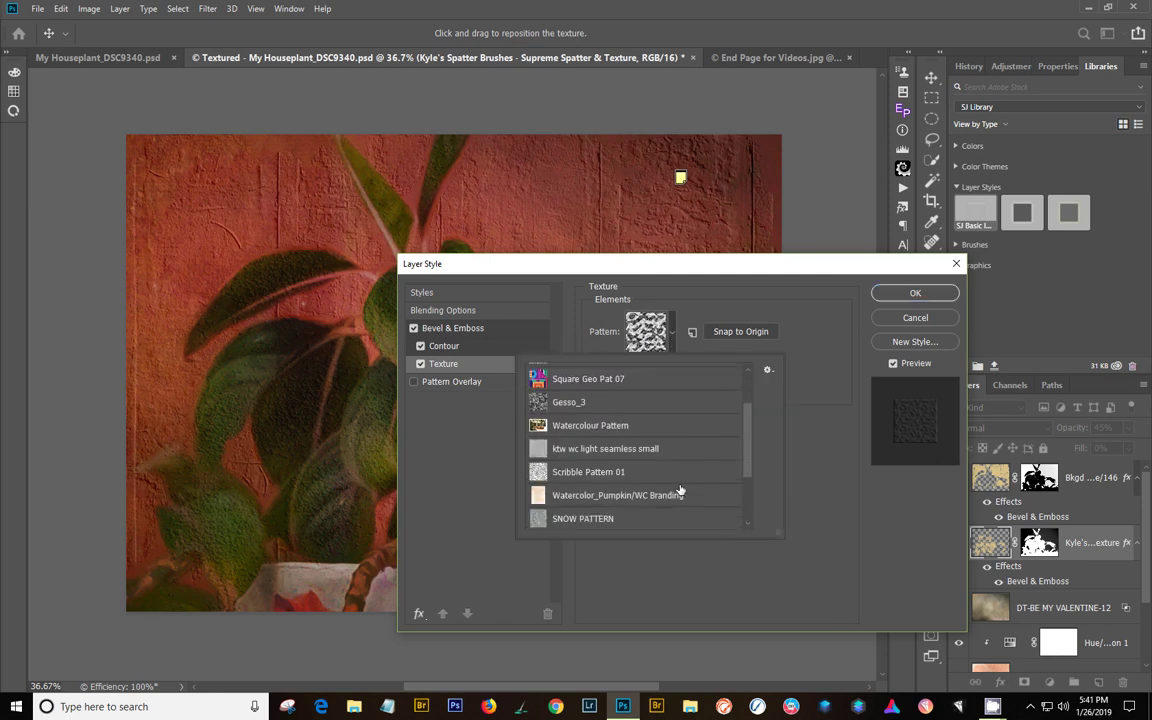
scroll(680, 490, down, 2)
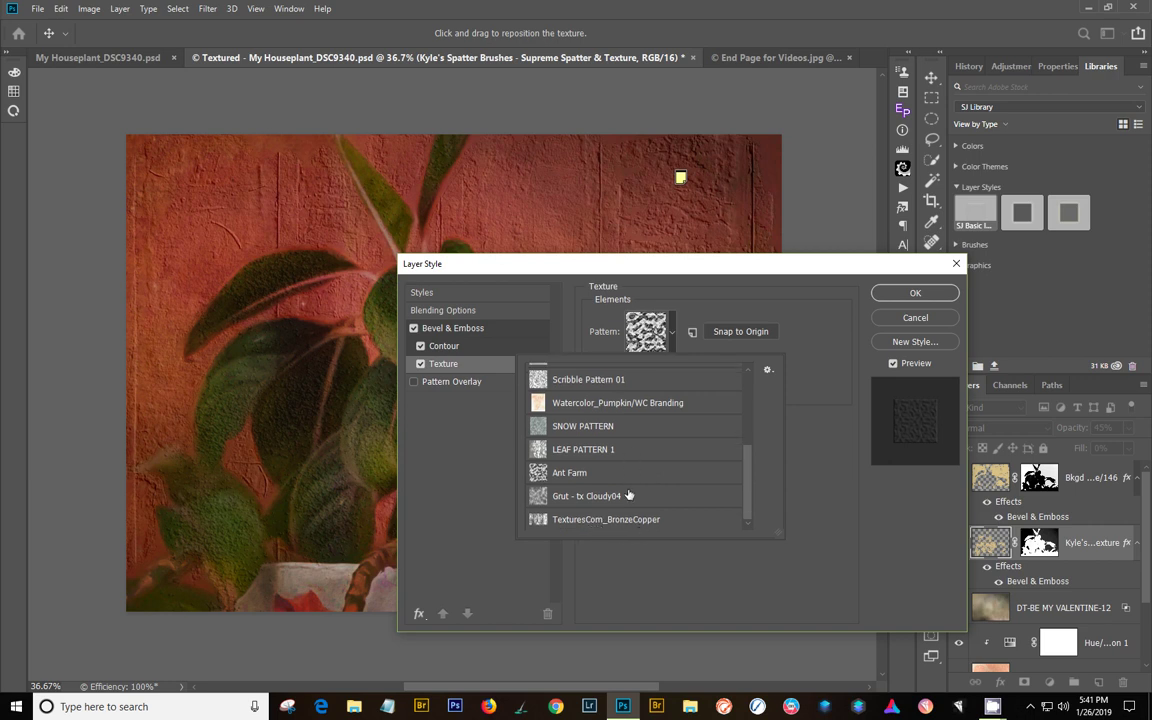
scroll(604, 465, up, 3)
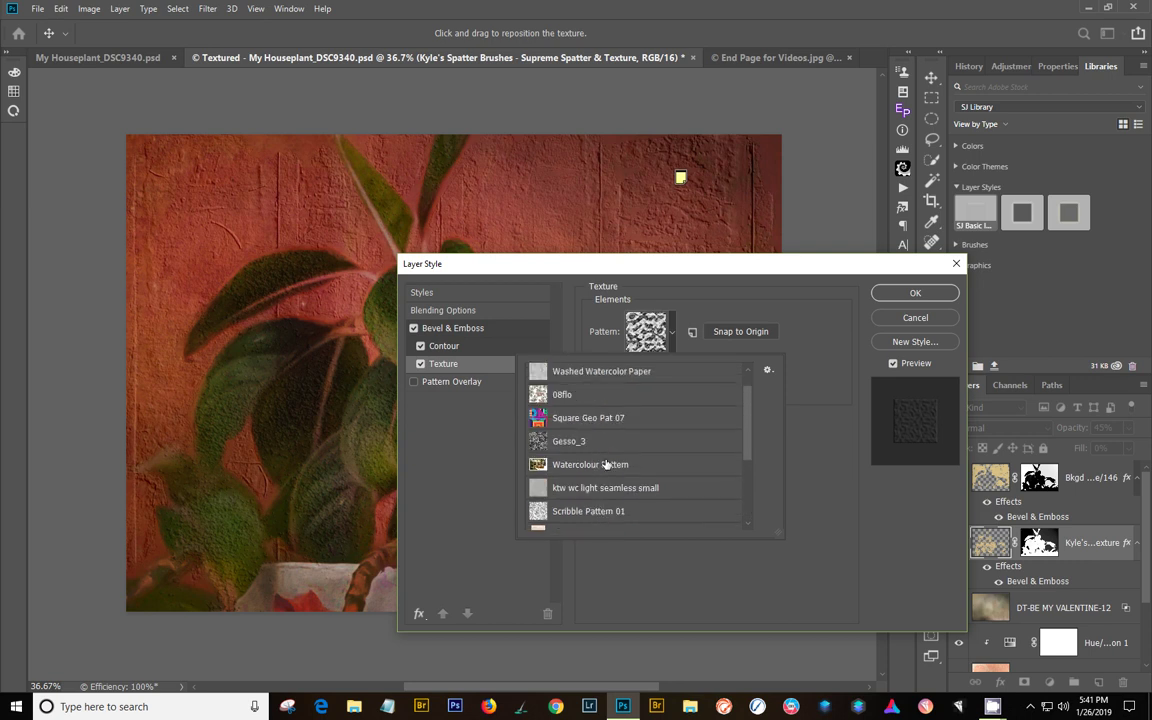
click(569, 444)
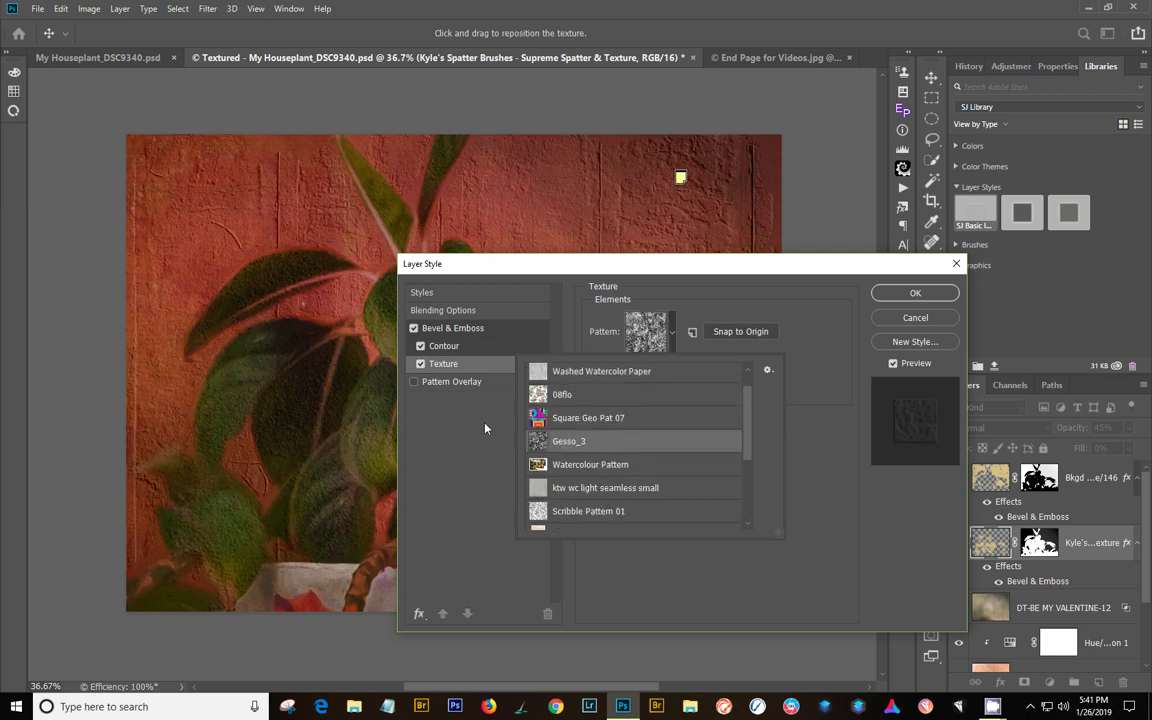
drag(566, 265, 766, 249)
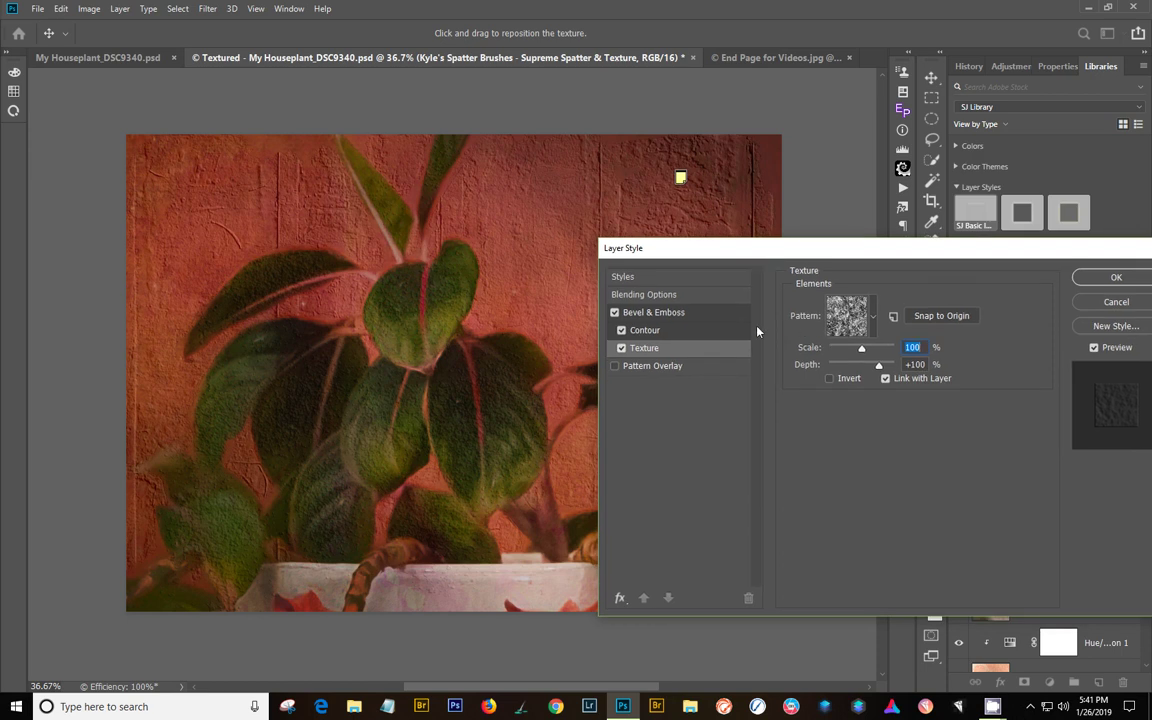
Step: Try Ant Farm and Scribble Pattern 01, settle on 08flo, and enlarge the texture scale
click(872, 320)
scroll(830, 442, down, 3)
scroll(830, 442, down, 2)
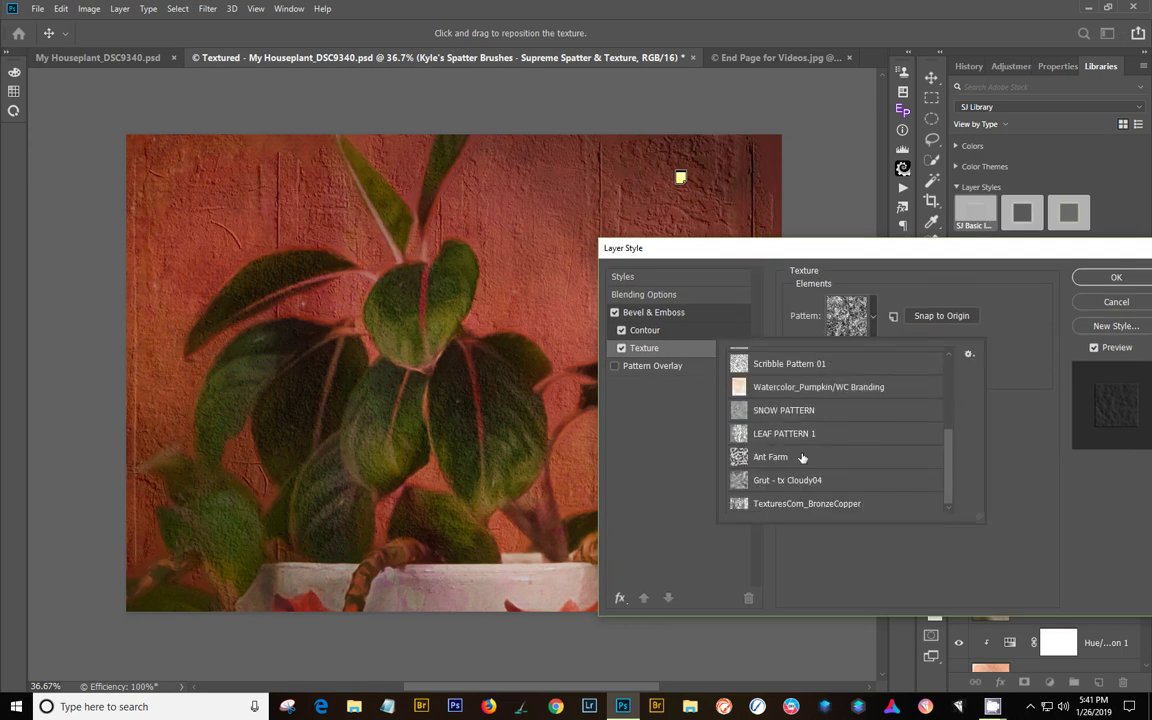
click(802, 457)
scroll(815, 415, up, 2)
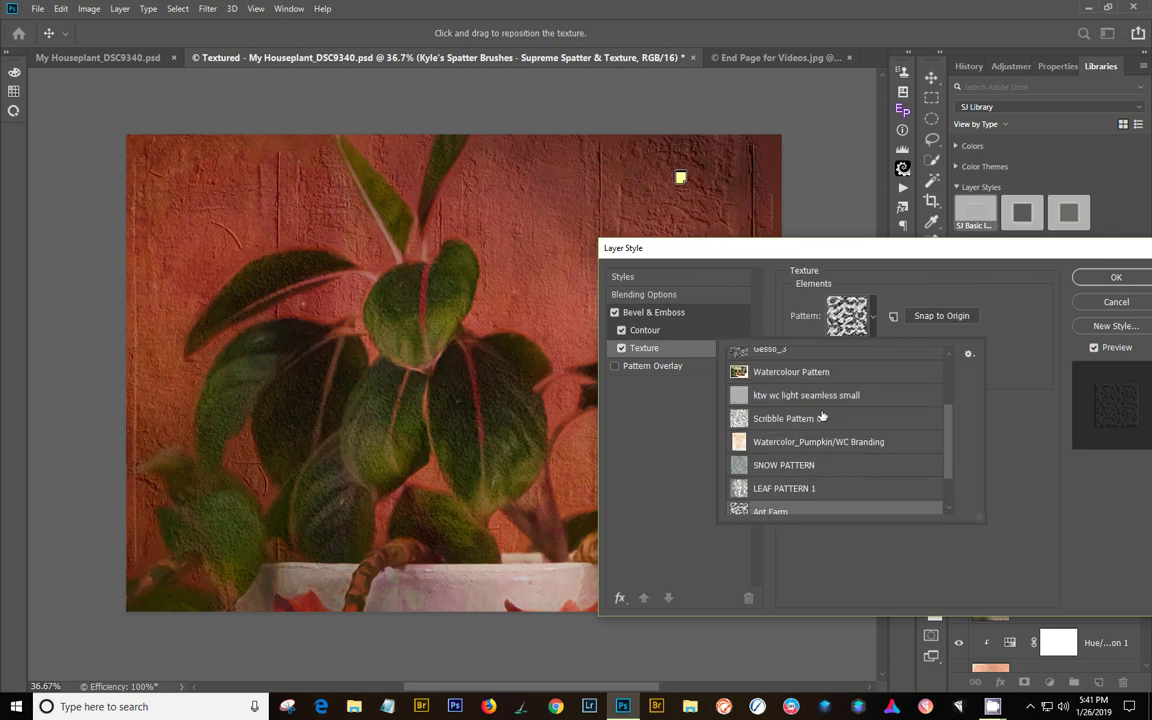
click(812, 422)
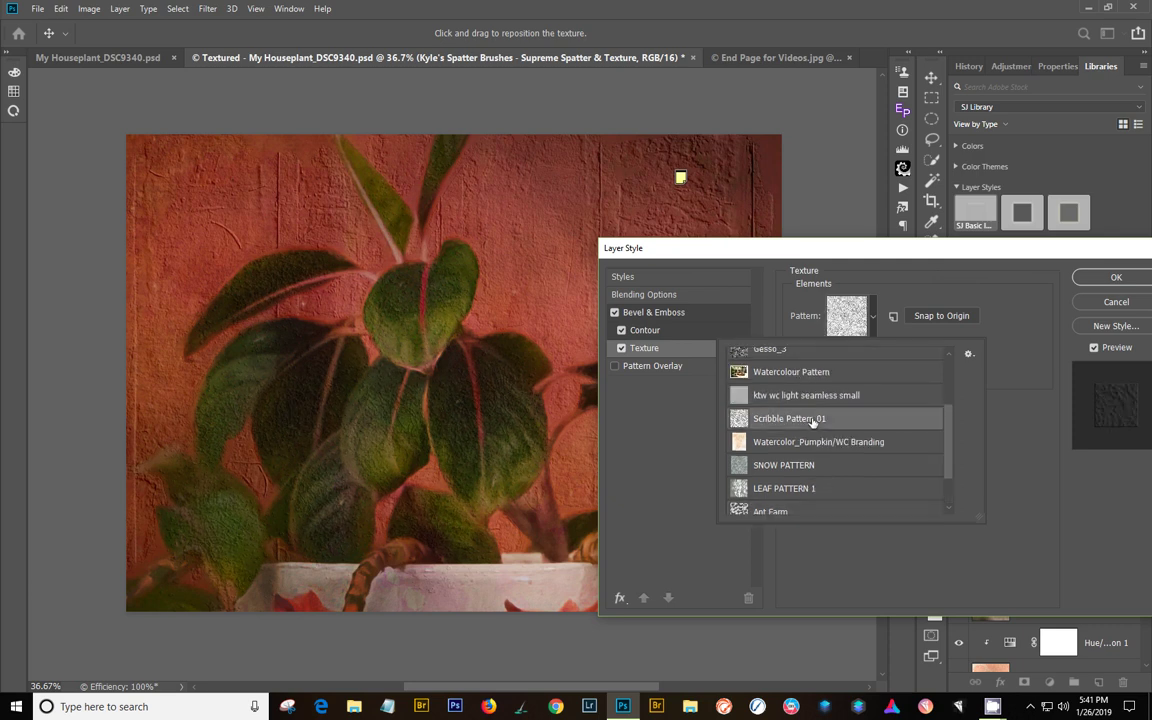
scroll(825, 405, up, 1)
scroll(829, 400, up, 3)
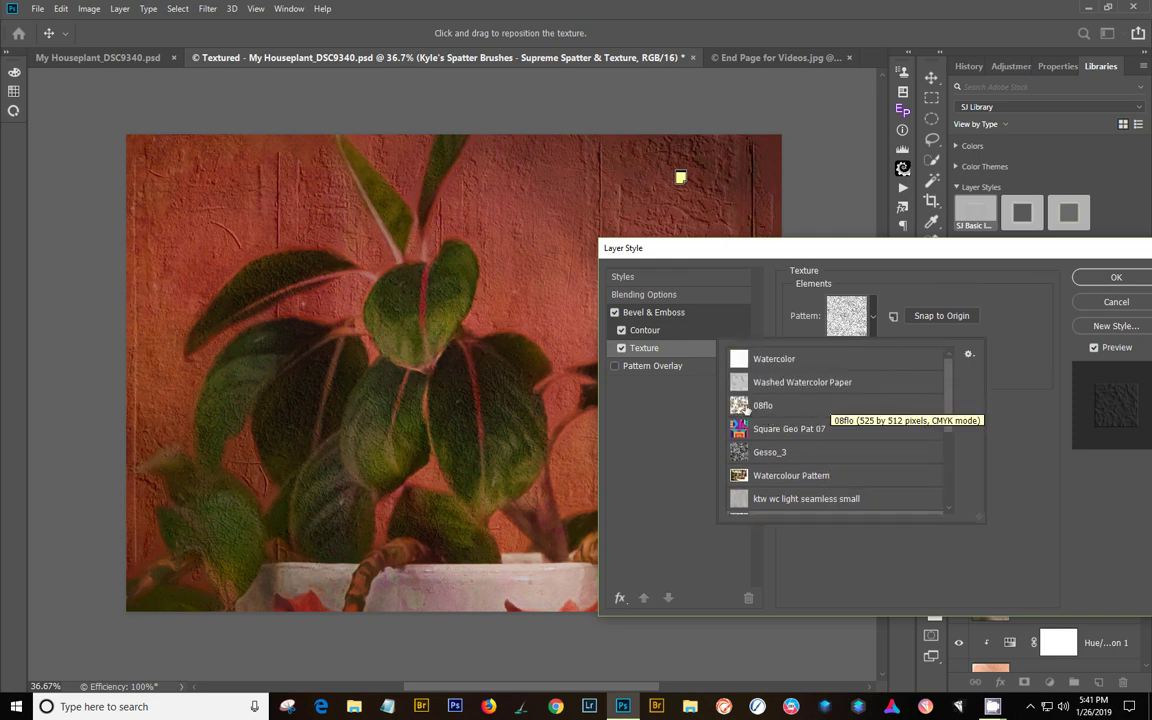
click(746, 410)
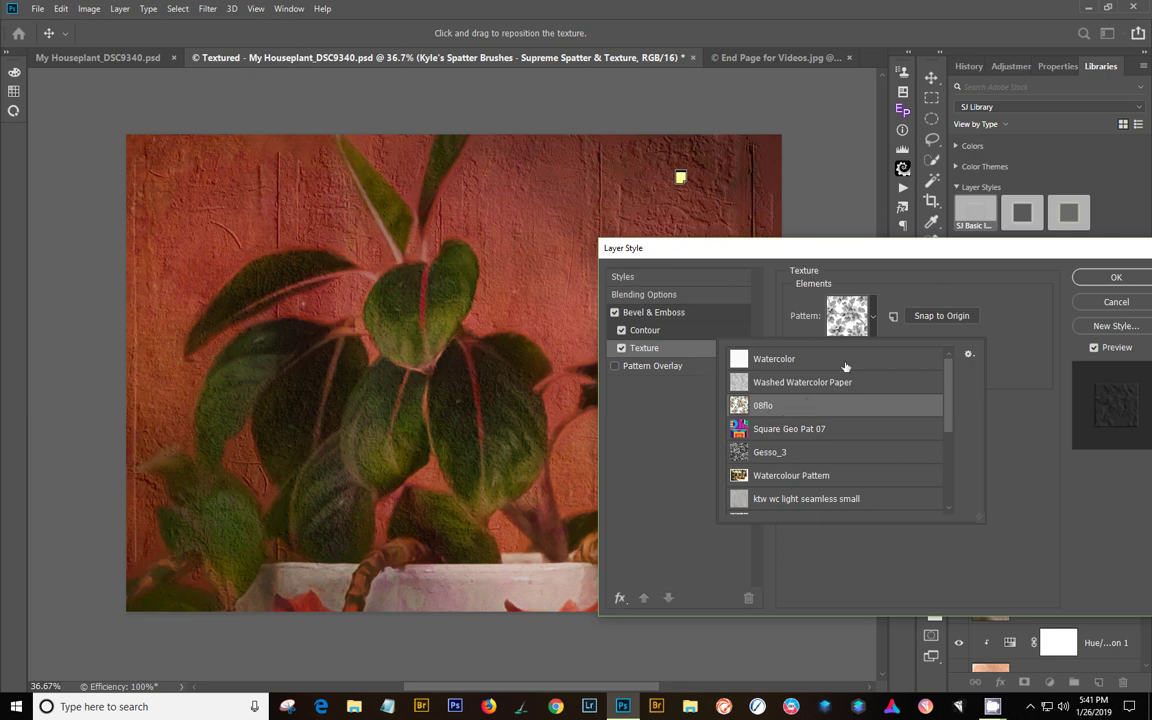
click(897, 311)
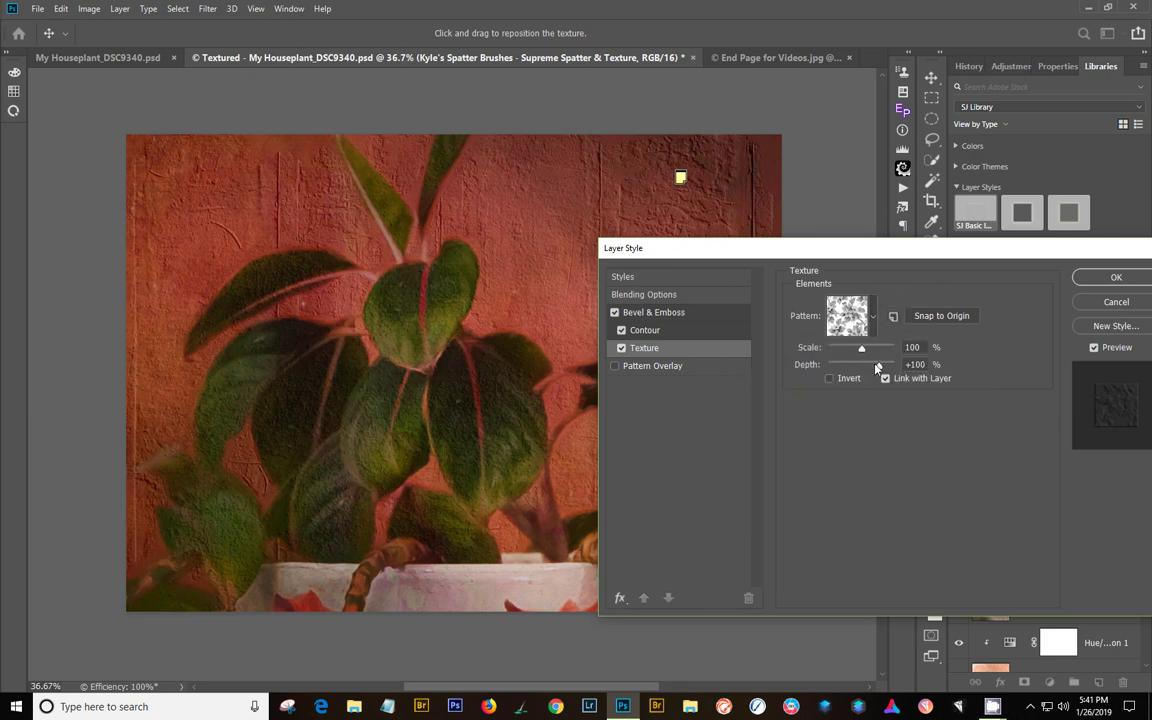
drag(861, 349, 884, 373)
Step: Set the spatter layer's Bevel & Emboss technique to Chisel Hard
drag(934, 250, 688, 260)
click(421, 324)
click(421, 326)
drag(672, 260, 895, 142)
click(857, 212)
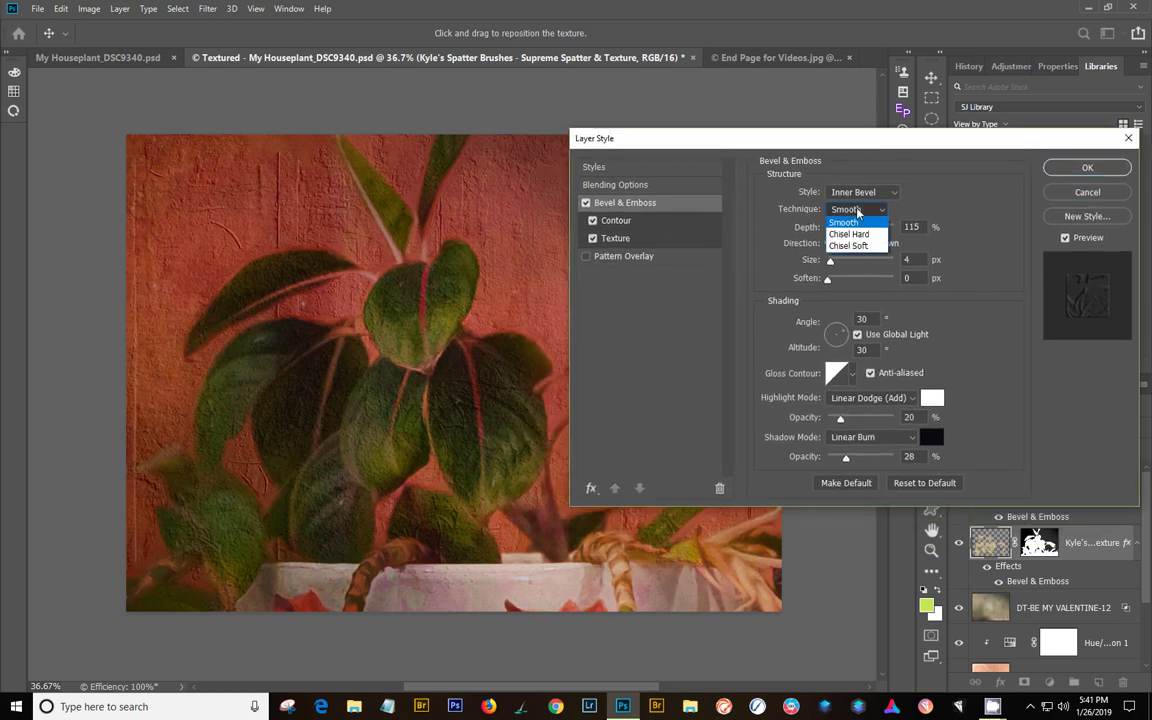
click(850, 234)
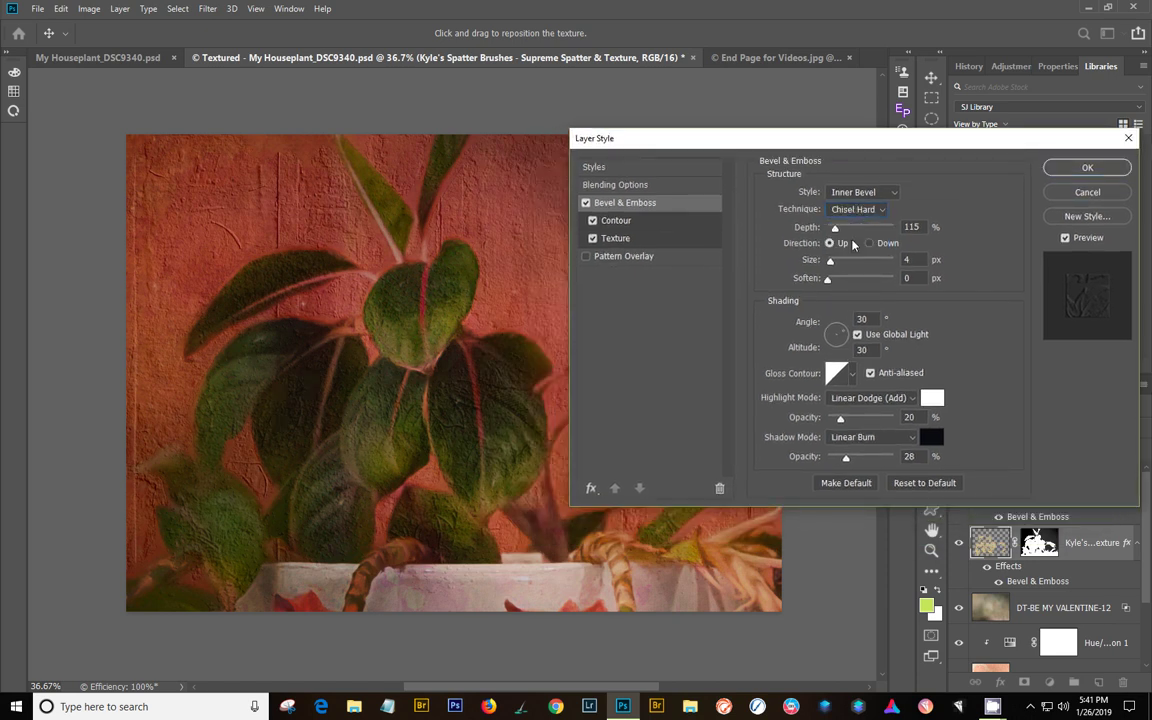
click(853, 211)
click(853, 213)
Step: Adjust bevel depth, highlight opacity and shadow opacity to 68%, then cancel all changes
drag(838, 228, 880, 262)
mouse_move(842, 419)
mouse_down()
mouse_move(874, 426)
mouse_move(848, 434)
mouse_up()
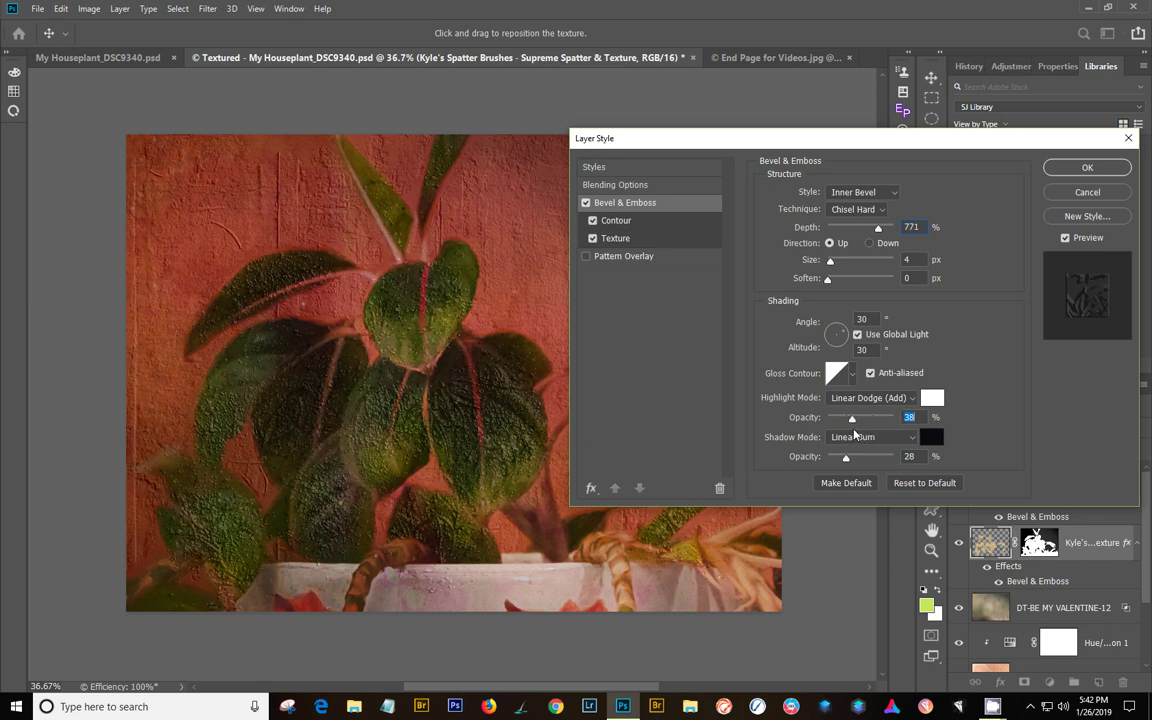
drag(848, 436, 868, 478)
drag(907, 145, 643, 174)
click(823, 225)
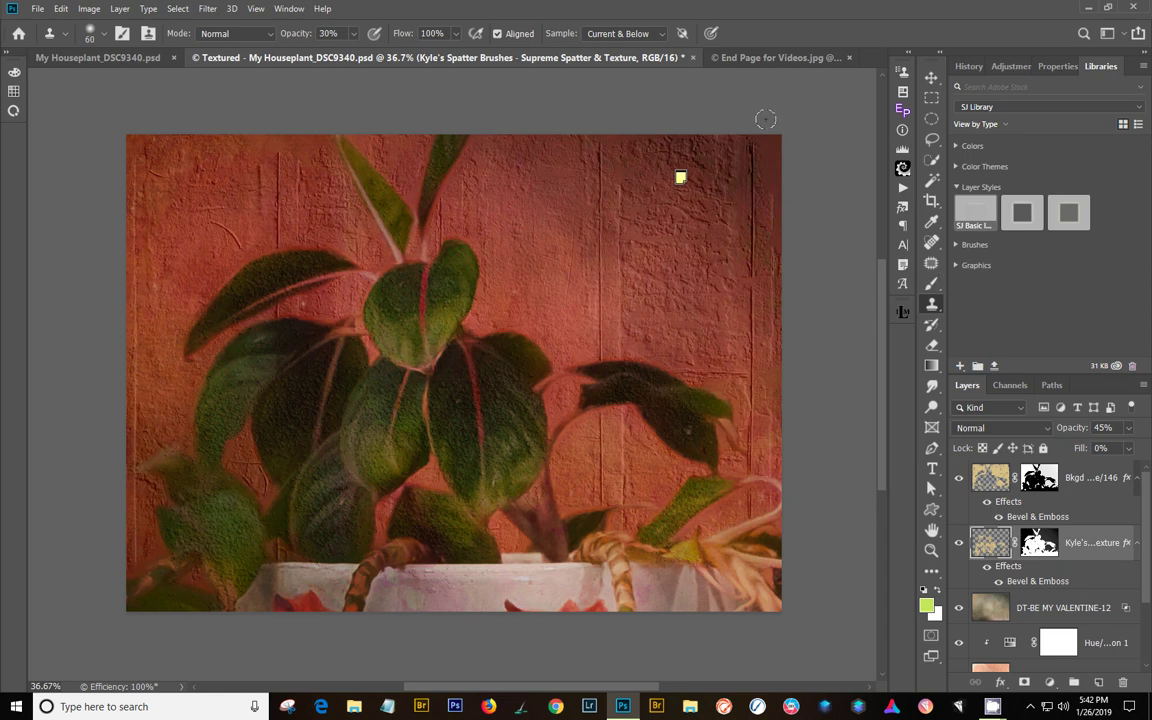
Step: Bring the End Page for Videos.jpg document to the front
click(690, 55)
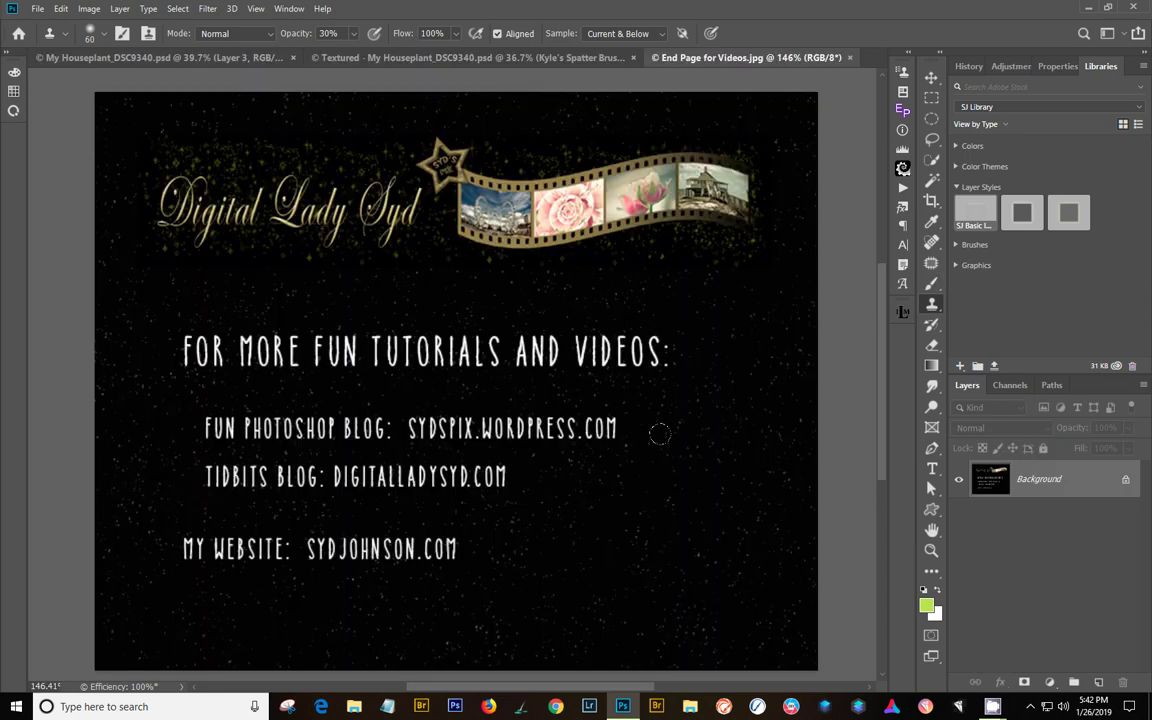